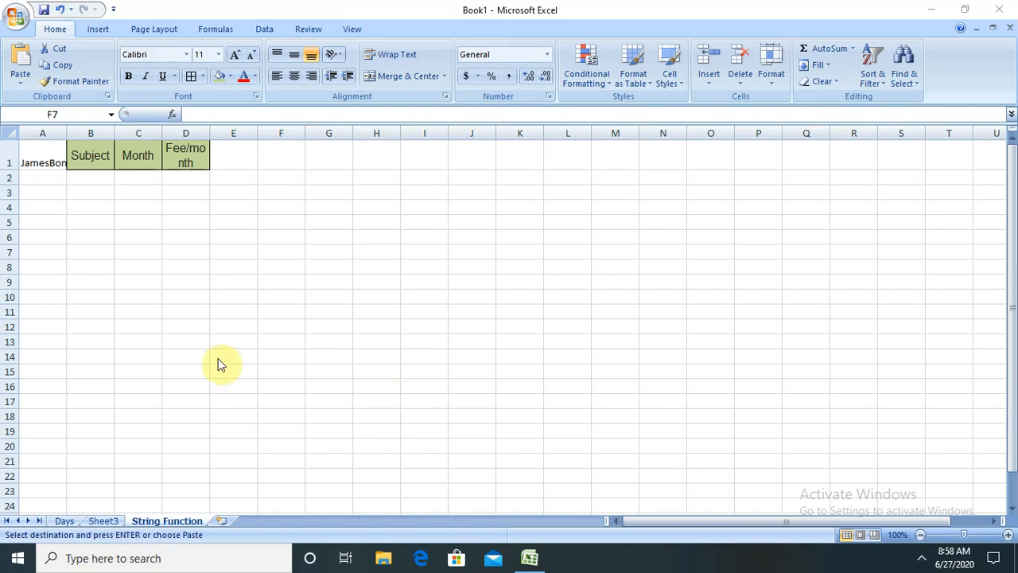
Auto-fit the widths of columns A, B and C to their contents
{"action": "left_click", "coordinate": [33, 180]}
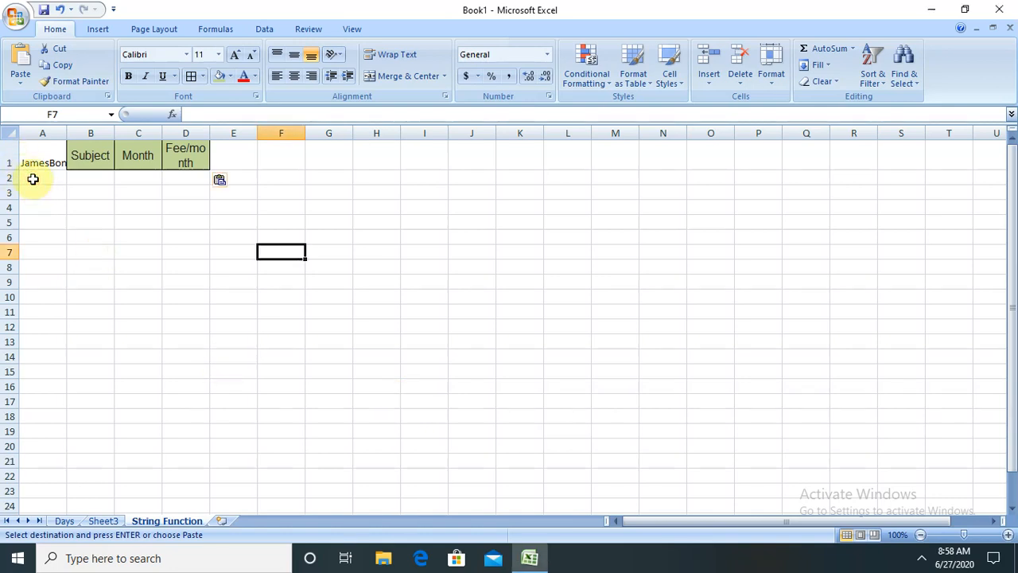
{"action": "left_click", "coordinate": [33, 180]}
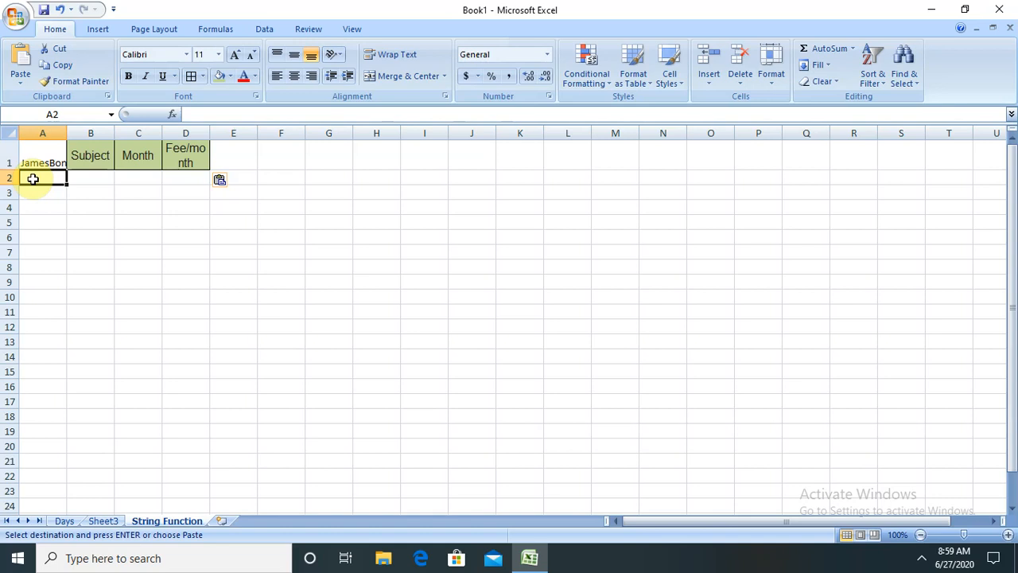
{"action": "double_click", "coordinate": [67, 133]}
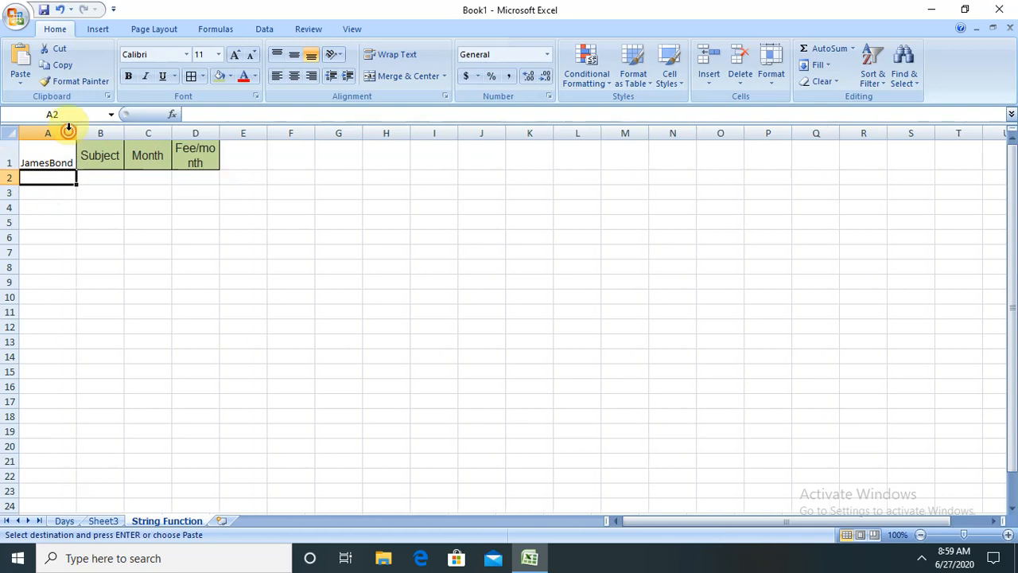
{"action": "double_click", "coordinate": [124, 132]}
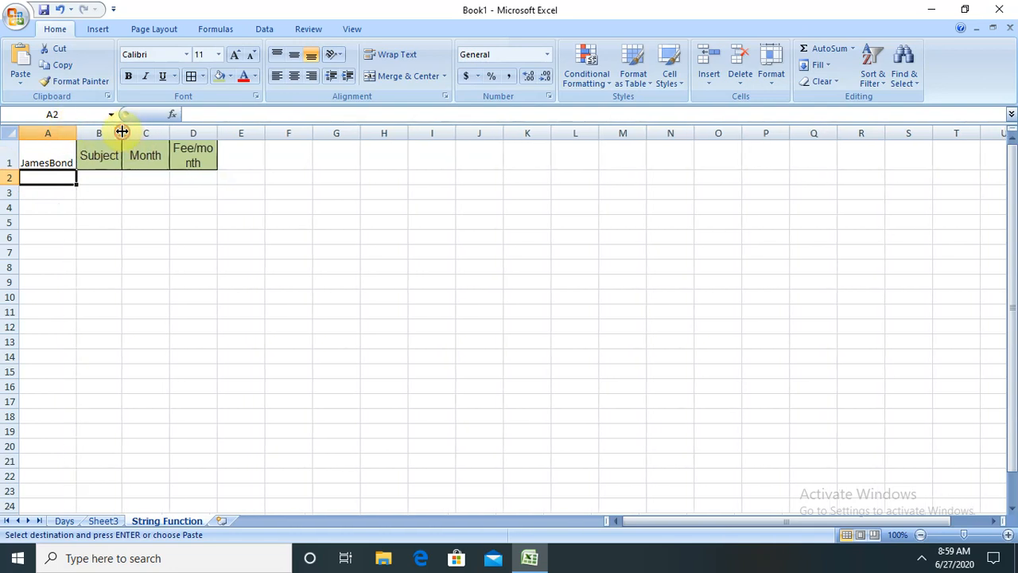
{"action": "double_click", "coordinate": [168, 133]}
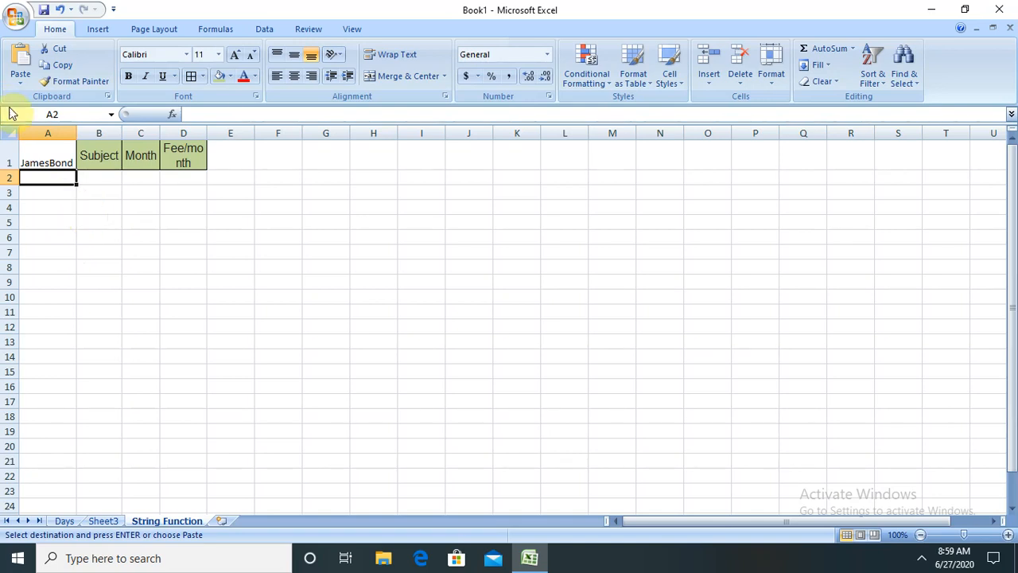
{"action": "left_click", "coordinate": [38, 133]}
{"action": "left_click", "coordinate": [46, 171]}
{"action": "left_click", "coordinate": [57, 159]}
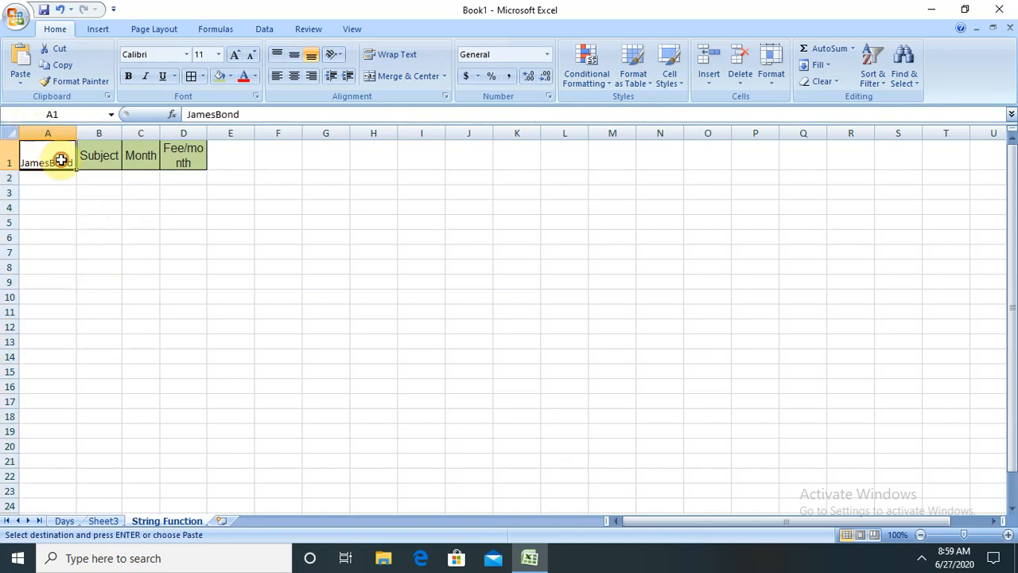
{"action": "left_click", "coordinate": [245, 153]}
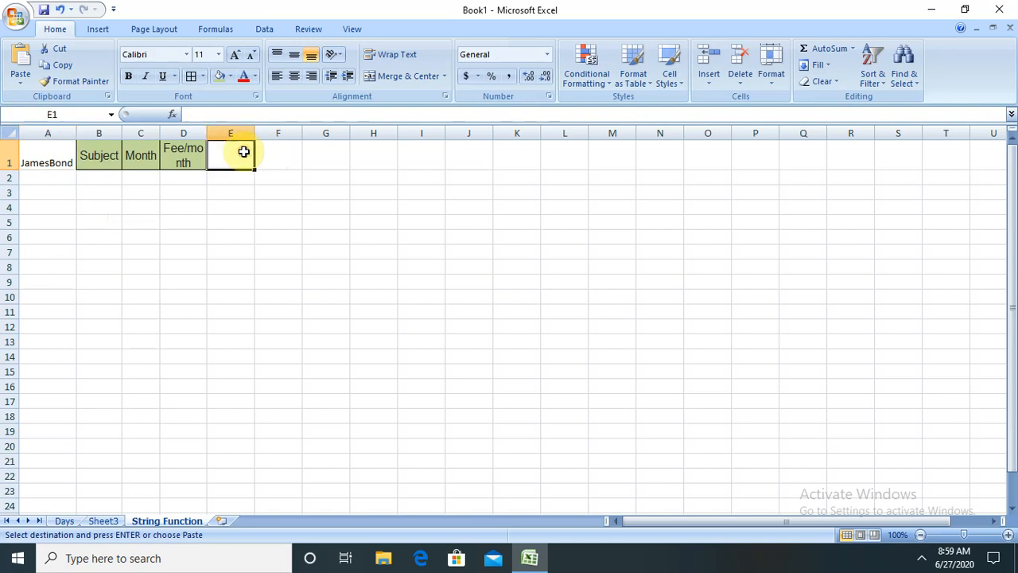
{"action": "left_click", "coordinate": [35, 160]}
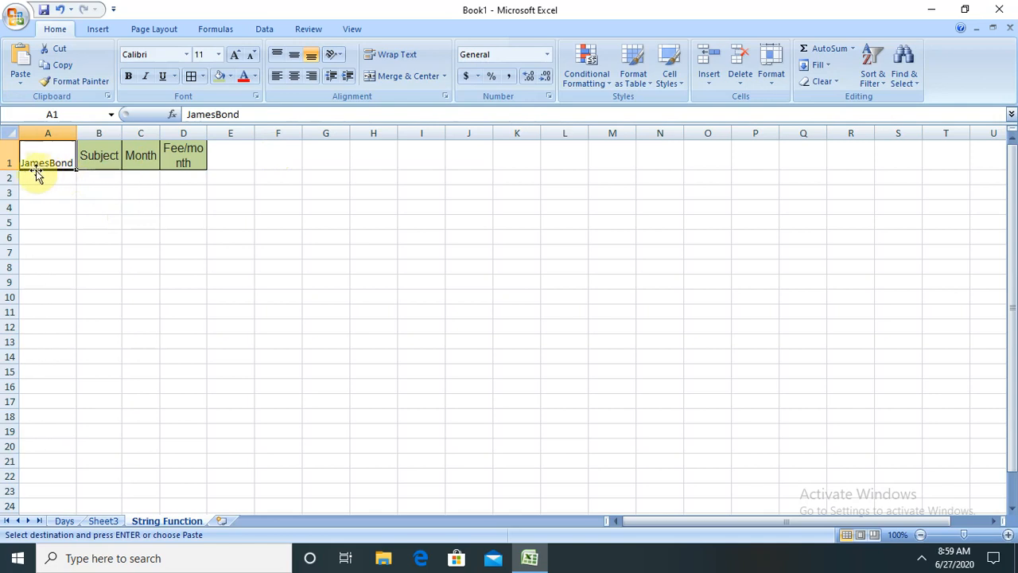
Enter the header "Left" in cell E1 and fill that cell with medium blue
{"action": "left_click", "coordinate": [229, 161]}
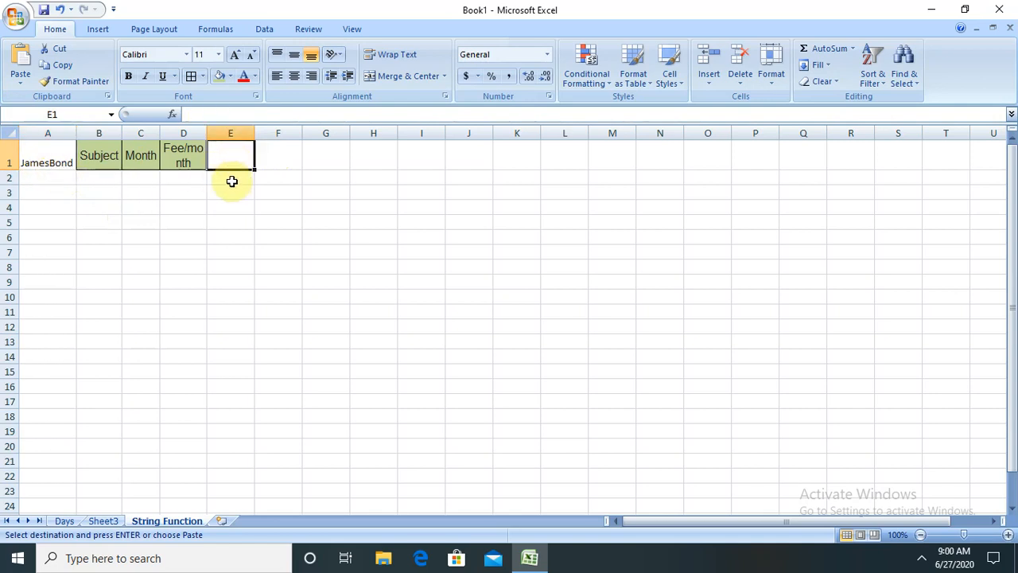
{"action": "type", "text": "Left"}
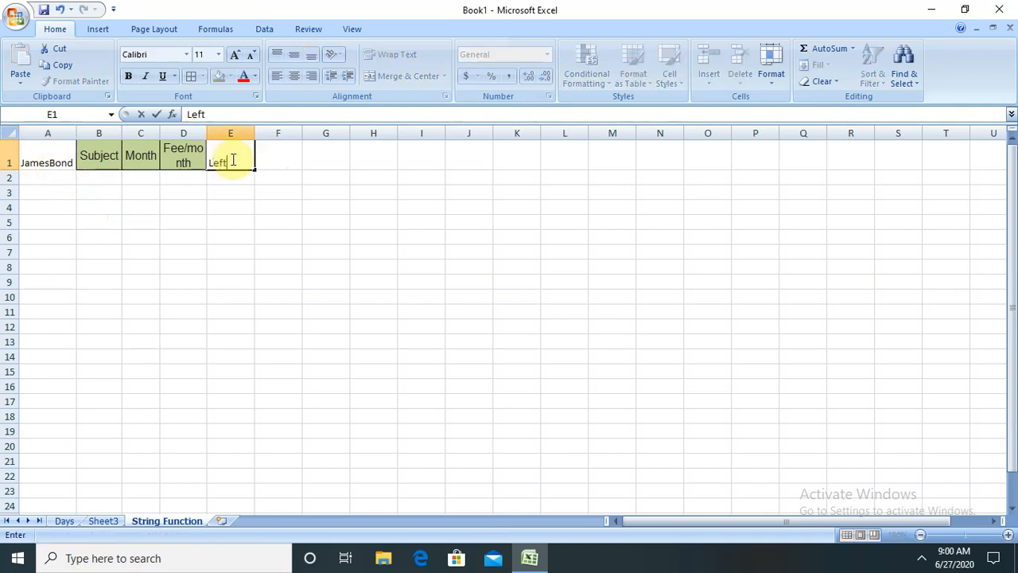
{"action": "left_click", "coordinate": [226, 191]}
{"action": "left_click", "coordinate": [235, 176]}
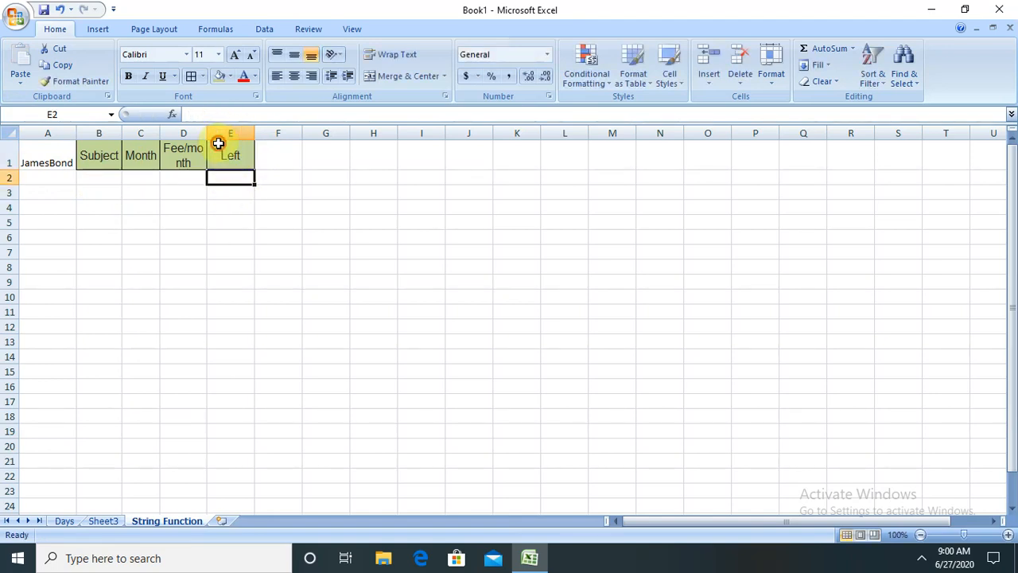
{"action": "left_click", "coordinate": [217, 149]}
{"action": "left_click", "coordinate": [230, 75]}
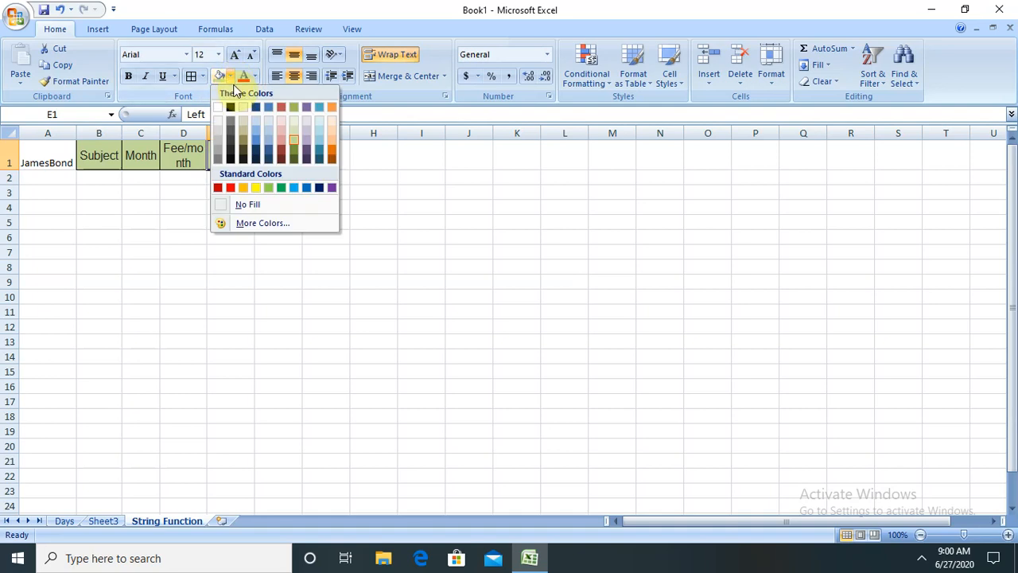
{"action": "left_click", "coordinate": [258, 141]}
{"action": "left_click", "coordinate": [307, 190]}
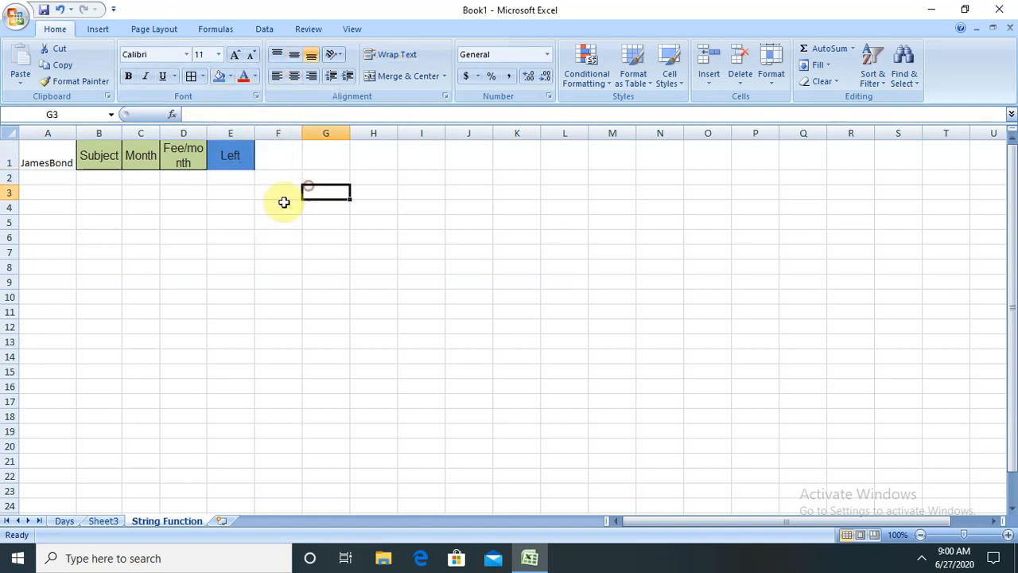
Enter the formula =LEFT(A1,4) in cell E2 to extract the first four characters of A1
{"action": "left_click", "coordinate": [241, 182]}
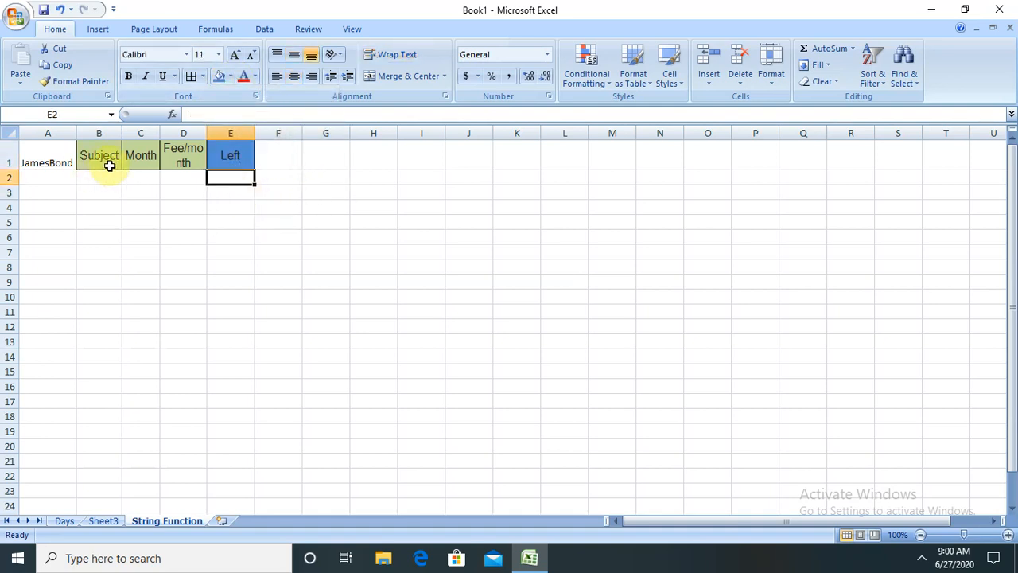
{"action": "type", "text": "="}
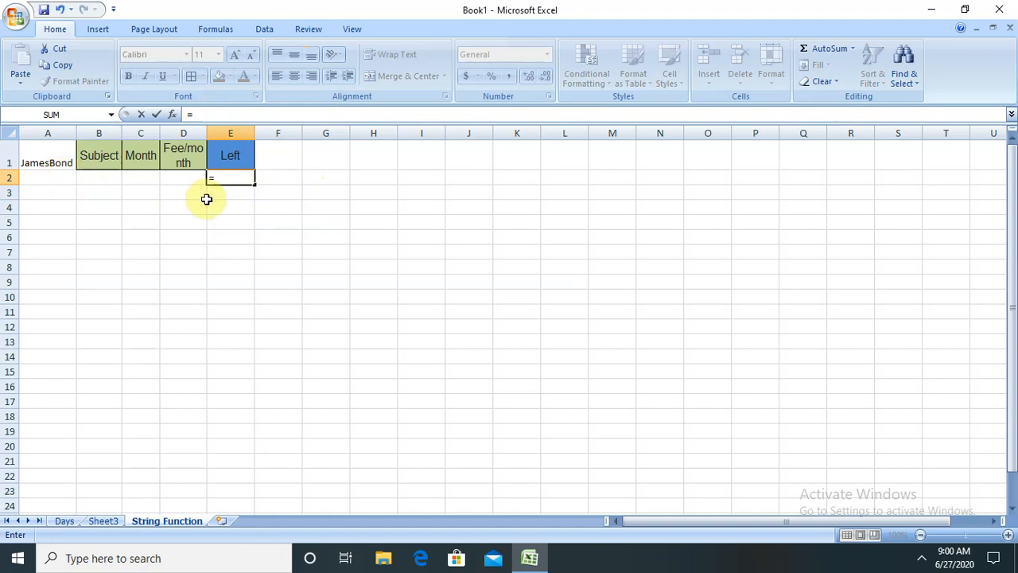
{"action": "type", "text": "left"}
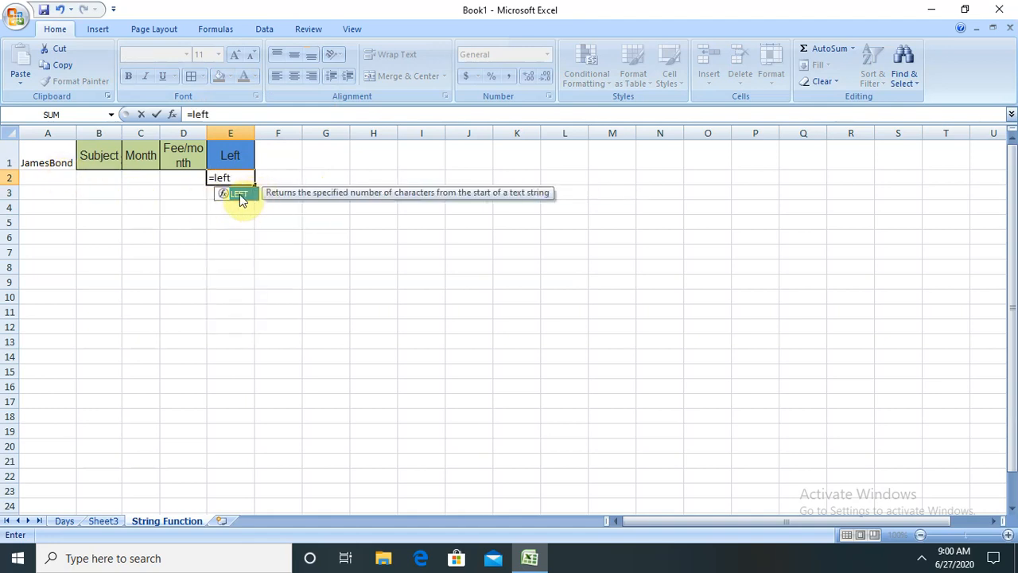
{"action": "double_click", "coordinate": [241, 194]}
{"action": "left_click", "coordinate": [50, 165]}
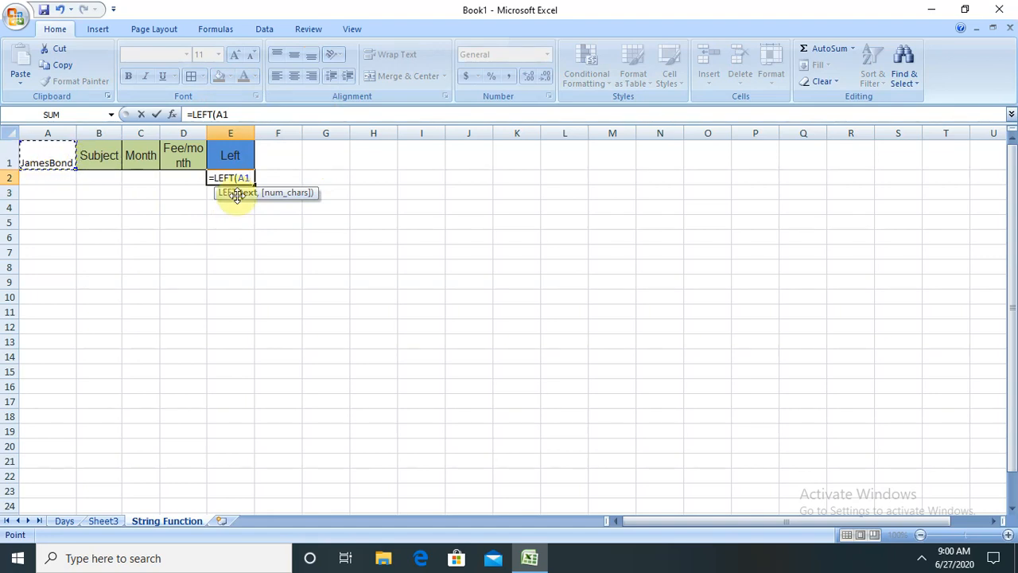
{"action": "type", "text": ","}
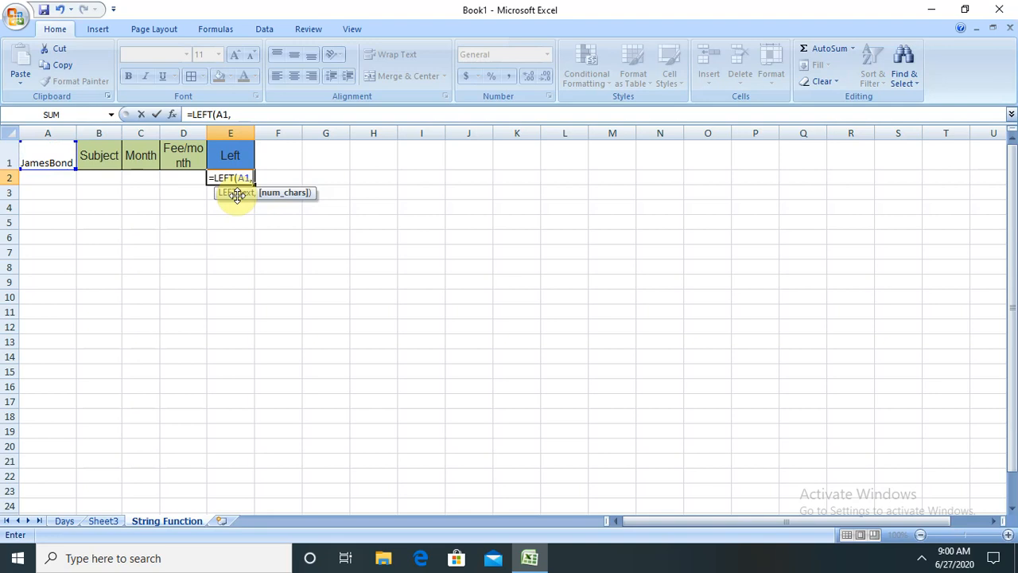
{"action": "type", "text": "4)"}
{"action": "key", "text": "Return"}
{"action": "left_click", "coordinate": [228, 179]}
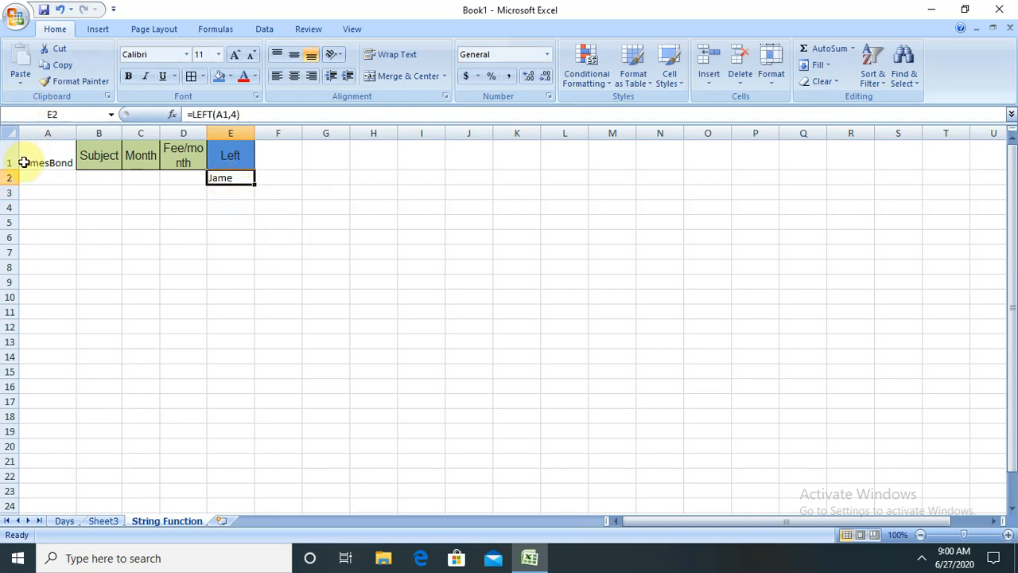
Enter the header "Right" in cell F1
{"action": "left_click", "coordinate": [259, 160]}
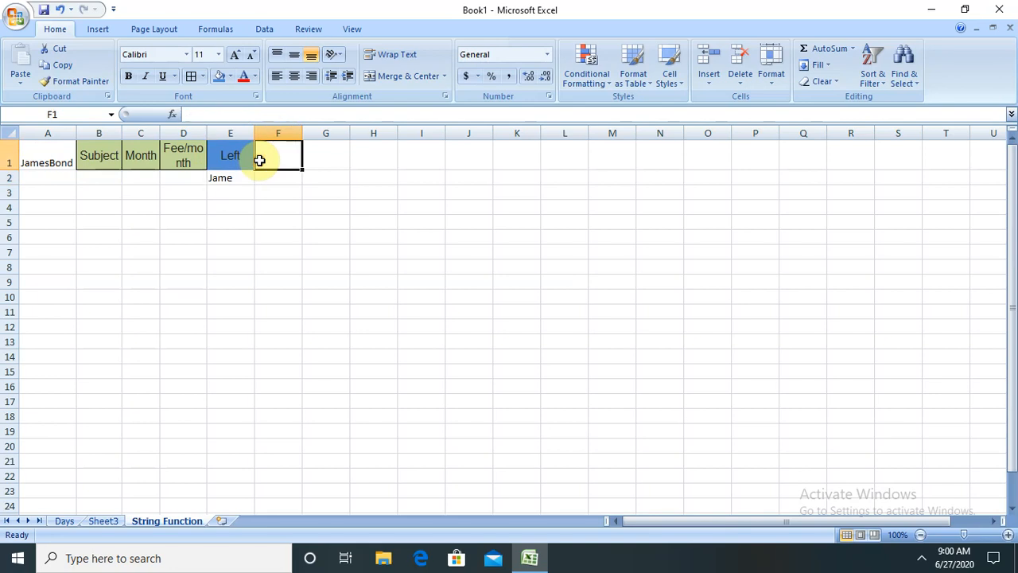
{"action": "type", "text": "Right"}
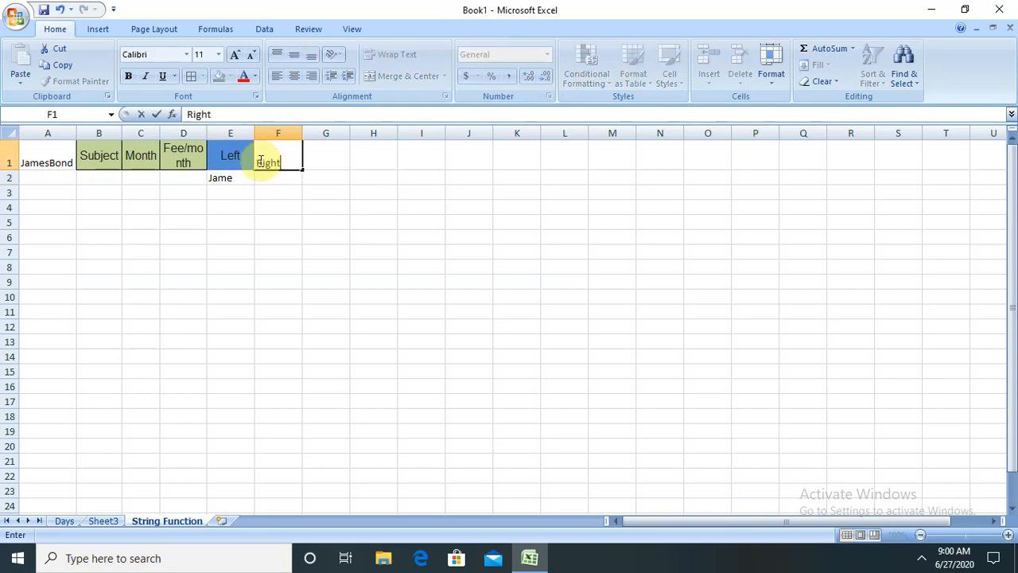
{"action": "left_click", "coordinate": [282, 188]}
Enter the formula =RIGHT(A1,3) in cell F2 to extract the last three characters of A1
{"action": "left_click", "coordinate": [277, 177]}
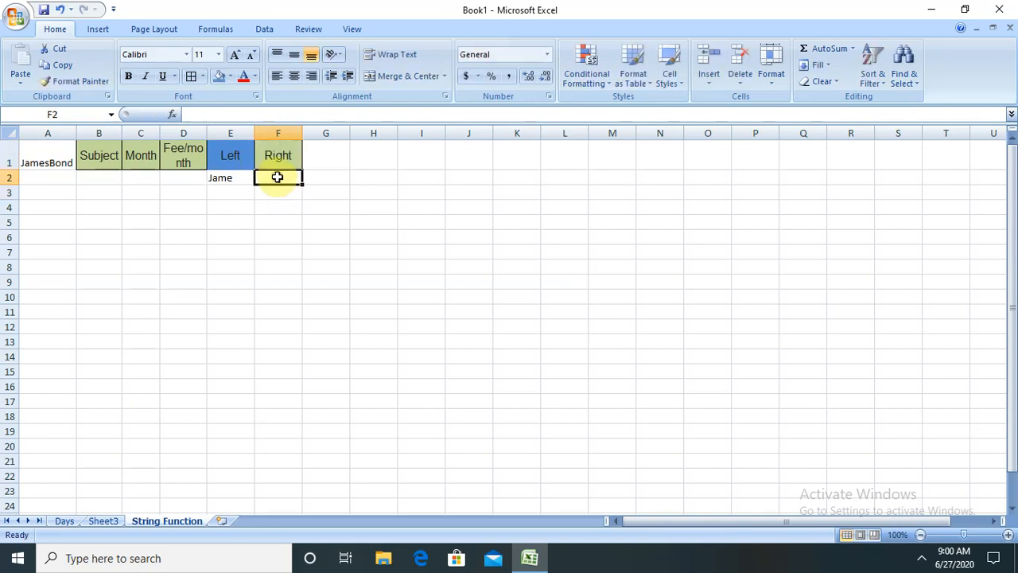
{"action": "type", "text": "="}
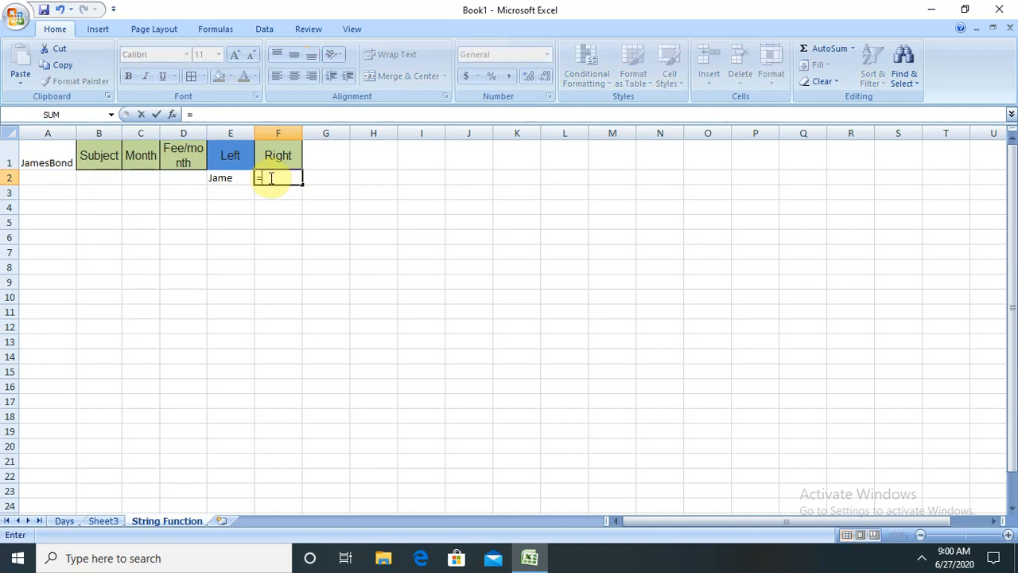
{"action": "type", "text": "right"}
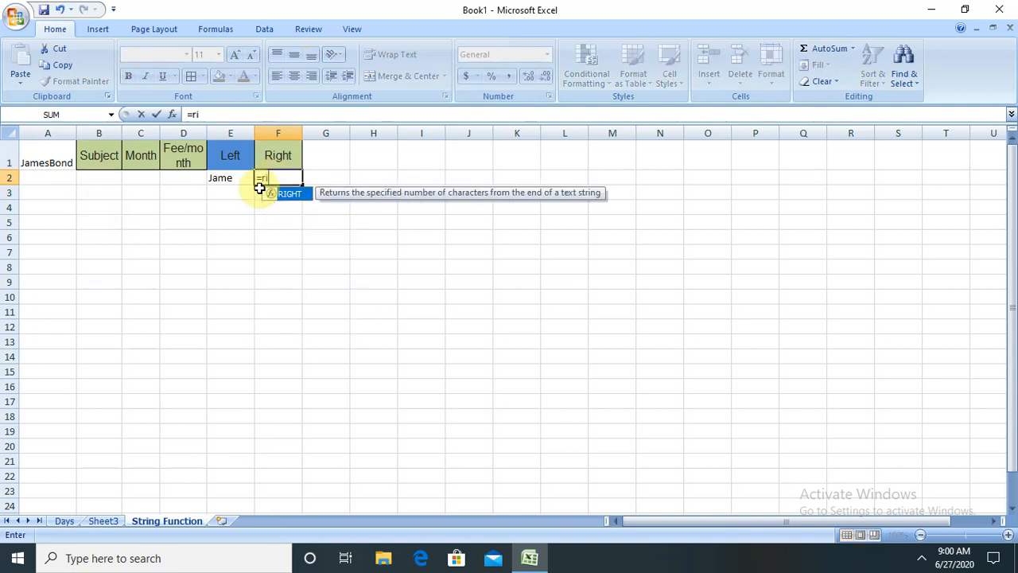
{"action": "double_click", "coordinate": [298, 194]}
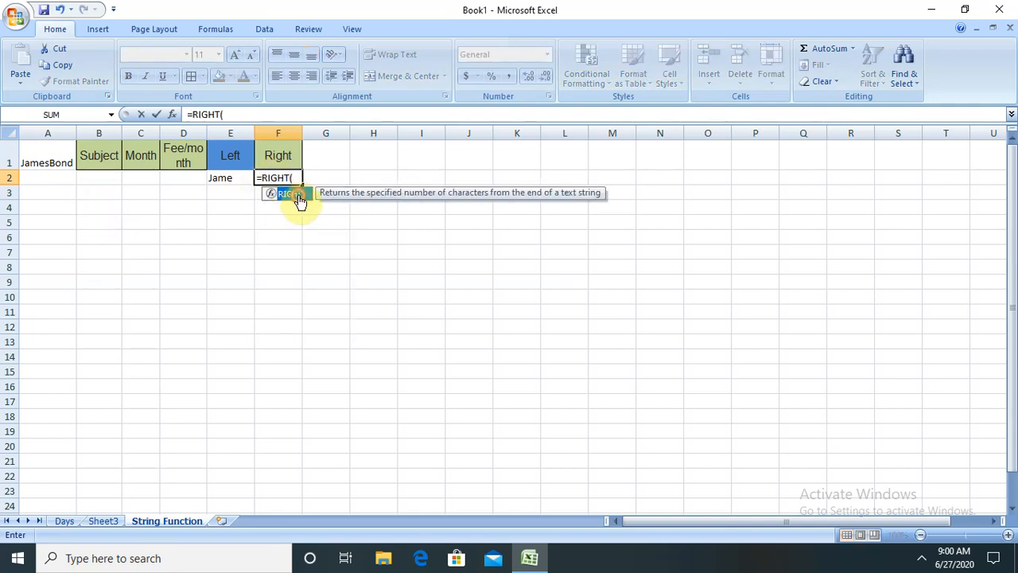
{"action": "left_click", "coordinate": [48, 159]}
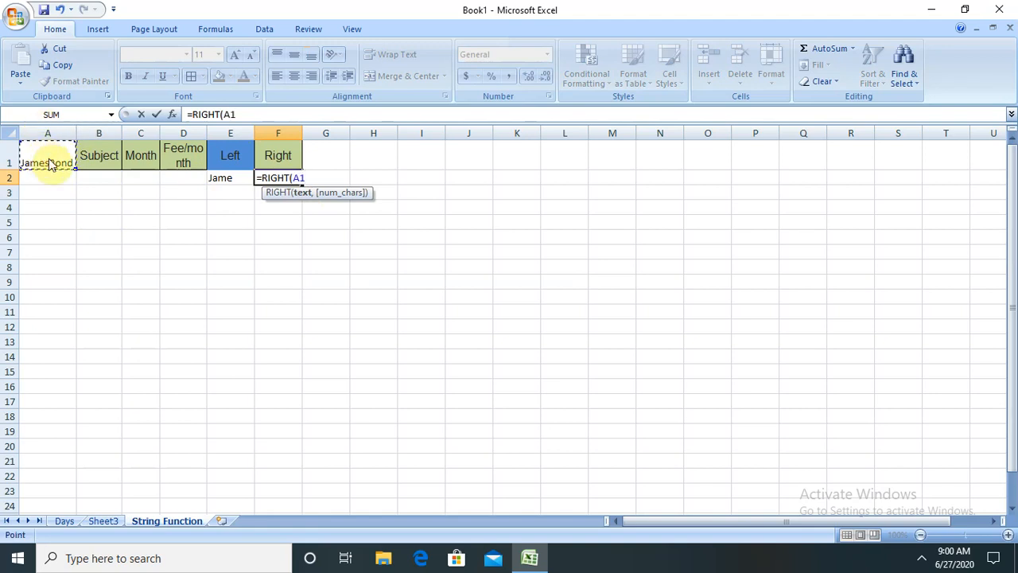
{"action": "type", "text": ","}
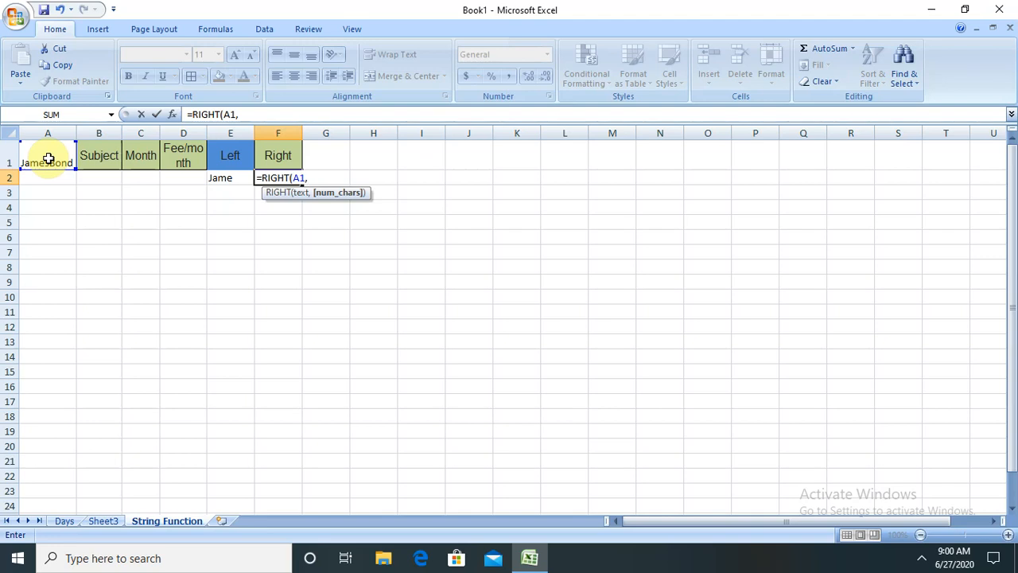
{"action": "type", "text": "3)"}
{"action": "key", "text": "Return"}
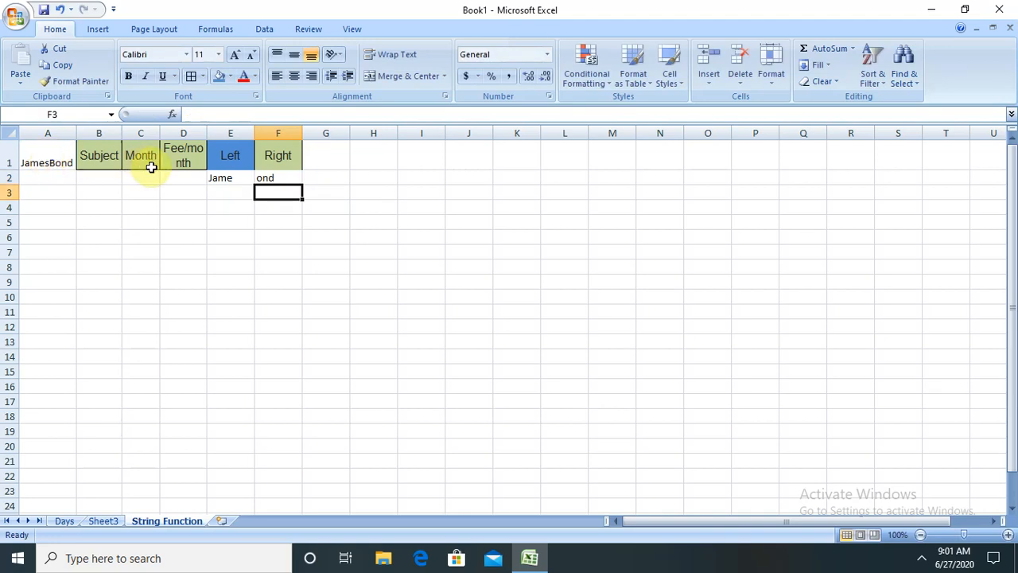
{"action": "left_click", "coordinate": [270, 176]}
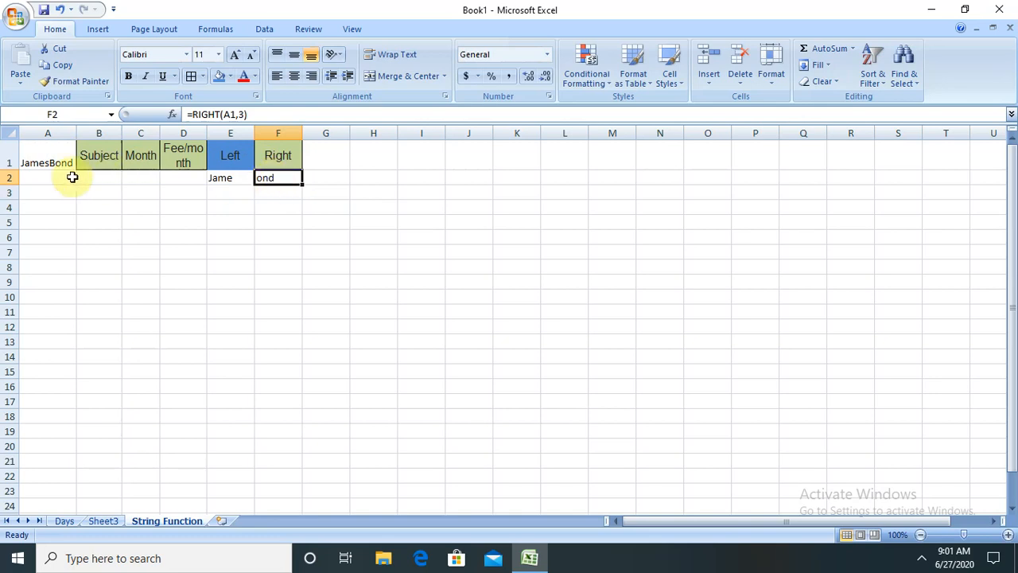
Append 1 to the text in cell A1 so that it reads JamesBond1
{"action": "left_click", "coordinate": [43, 162]}
{"action": "double_click", "coordinate": [73, 162]}
{"action": "type", "text": "1"}
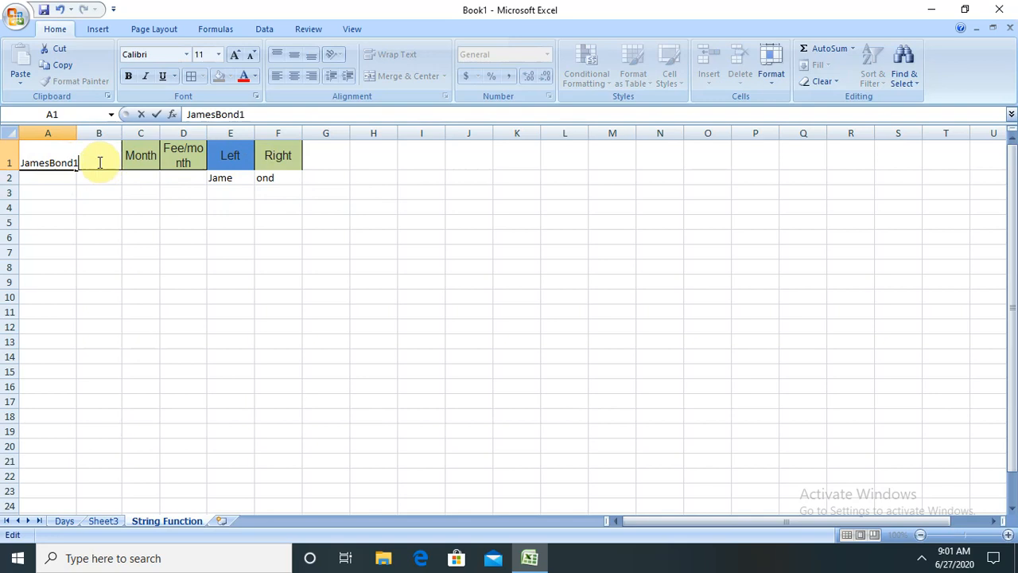
{"action": "left_click", "coordinate": [73, 185]}
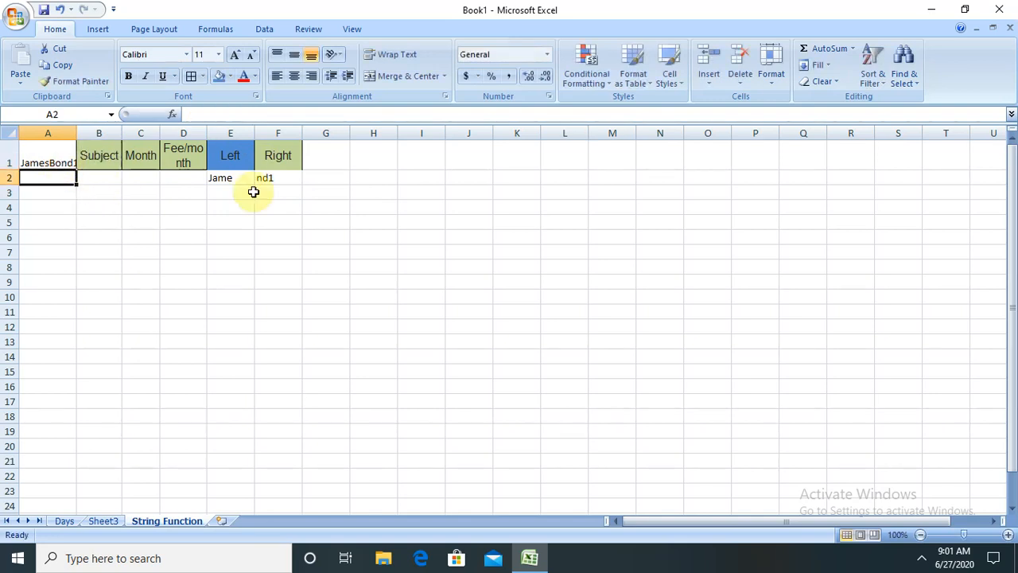
Fill the JamesBond1 series from A1 down to A7 and auto-fit the width of column A
{"action": "left_click", "coordinate": [64, 153]}
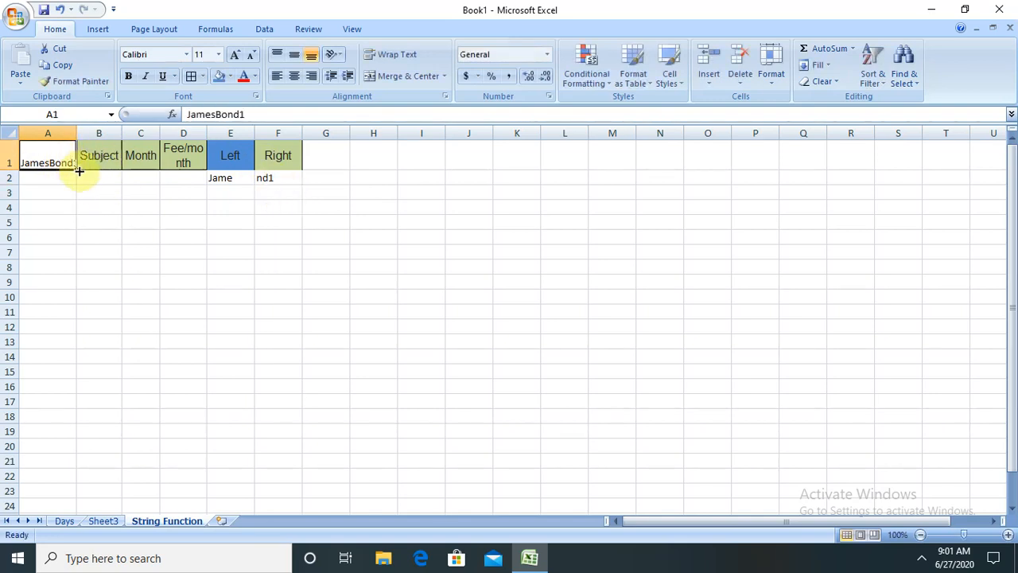
{"action": "left_click_drag", "start_coordinate": [74, 168], "coordinate": [79, 257]}
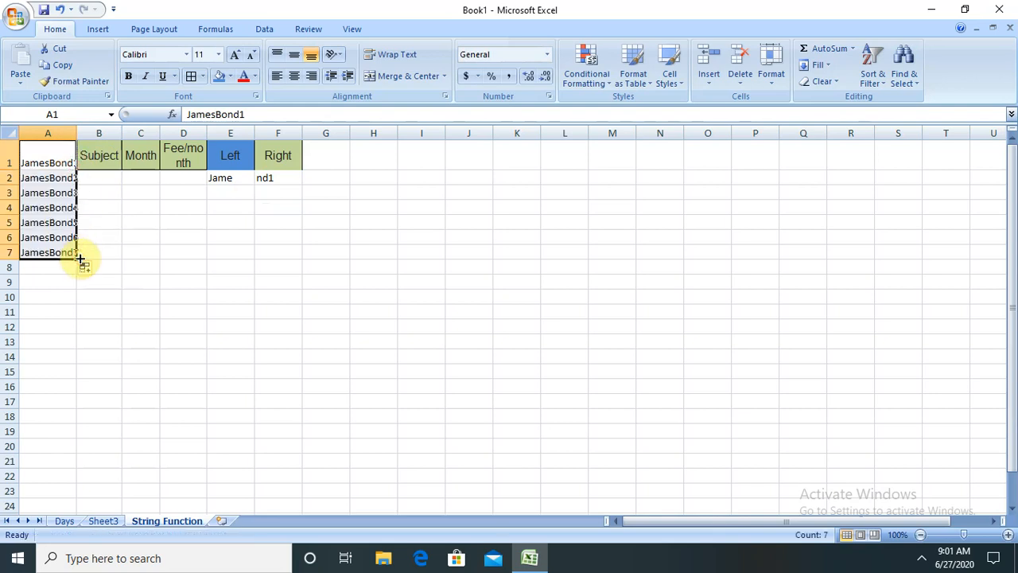
{"action": "double_click", "coordinate": [78, 132]}
{"action": "left_click", "coordinate": [63, 235]}
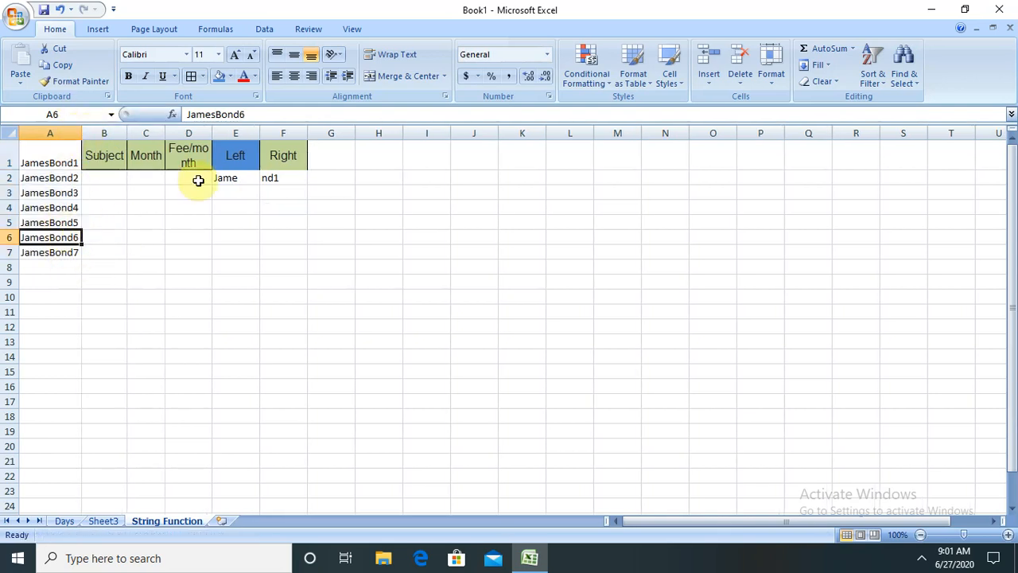
{"action": "left_click", "coordinate": [287, 178]}
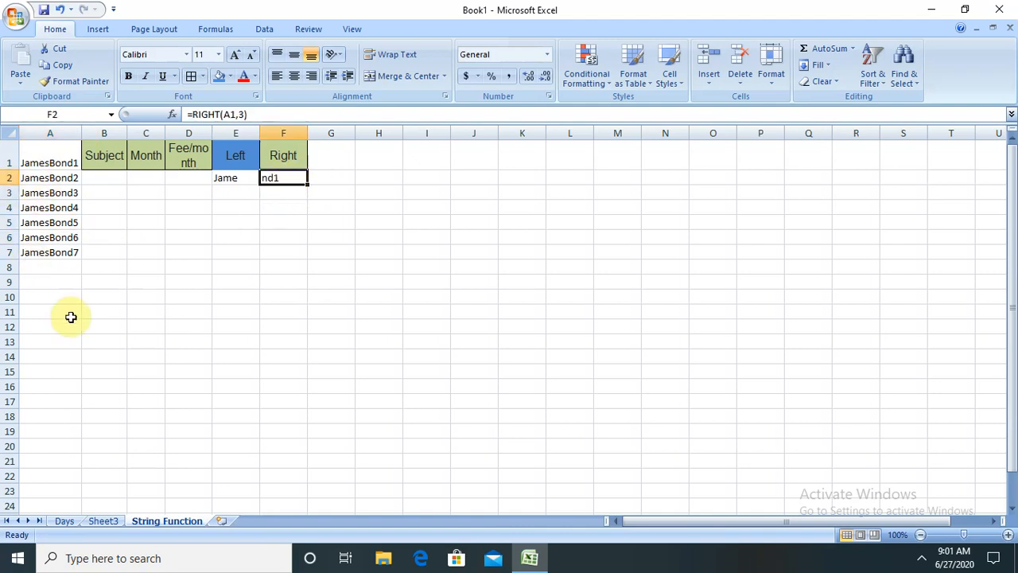
Fill the RIGHT formula from F2 down to F7 and the LEFT formula from E2 down to E7
{"action": "left_click_drag", "start_coordinate": [306, 184], "coordinate": [302, 253]}
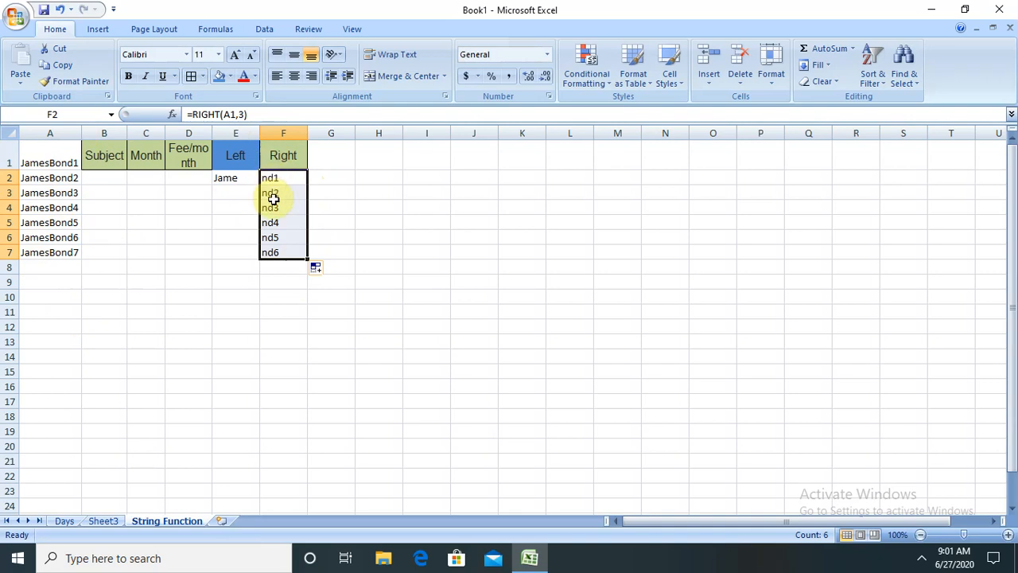
{"action": "left_click", "coordinate": [237, 179]}
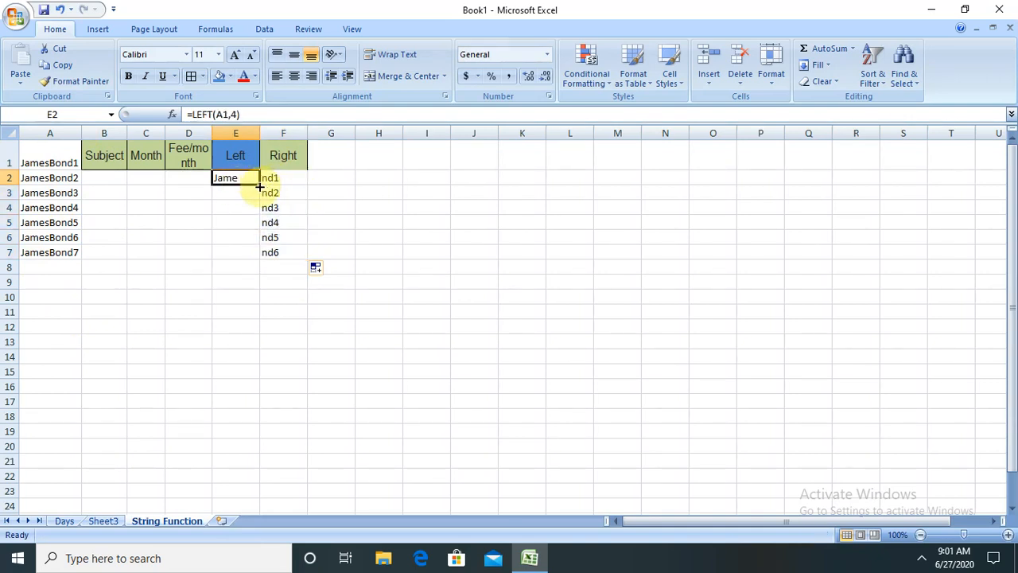
{"action": "left_click_drag", "start_coordinate": [259, 186], "coordinate": [259, 264]}
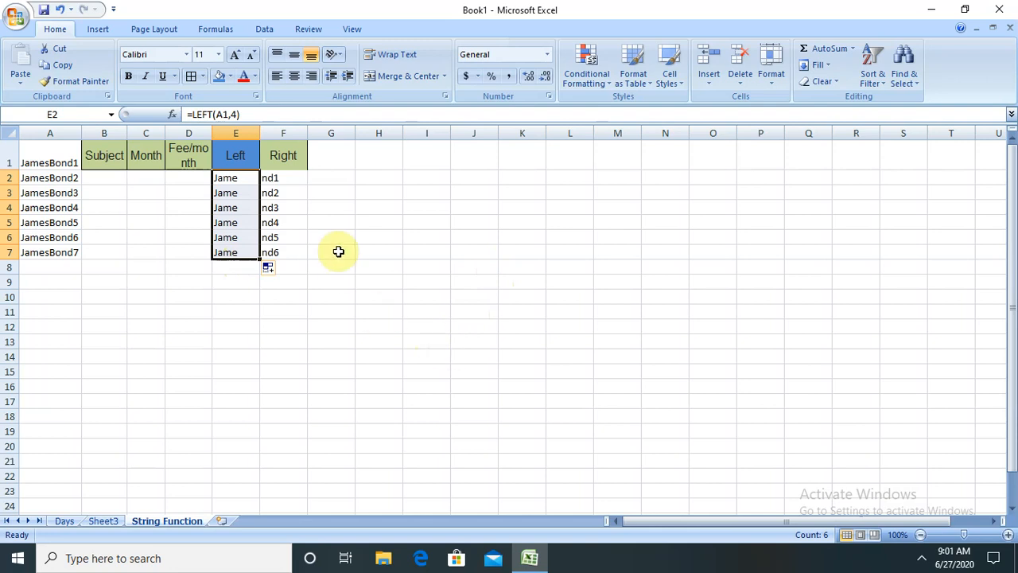
Enter the header "Mid" in cell G1
{"action": "left_click", "coordinate": [338, 164]}
{"action": "type", "text": "Mid"}
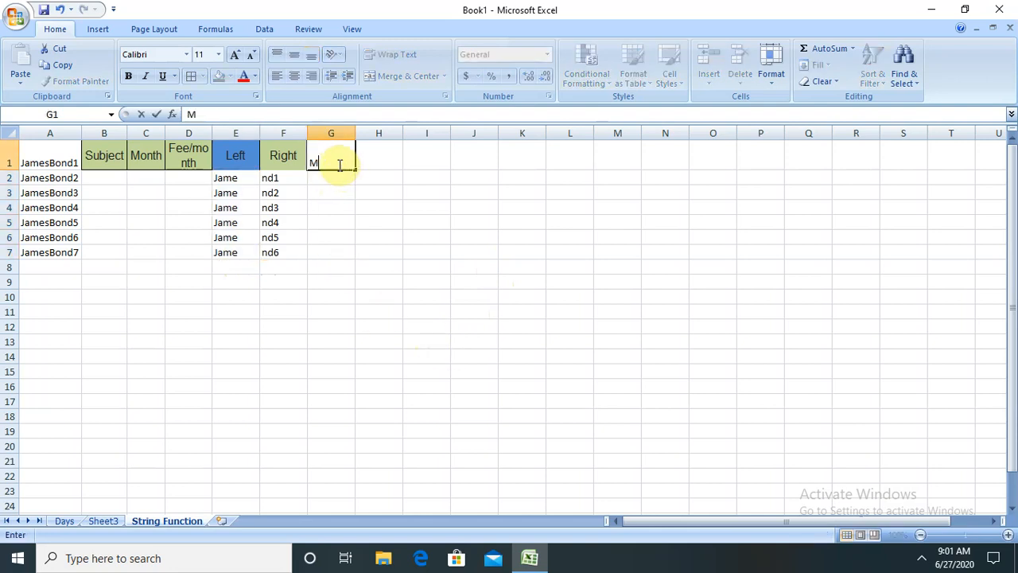
{"action": "left_click", "coordinate": [334, 186]}
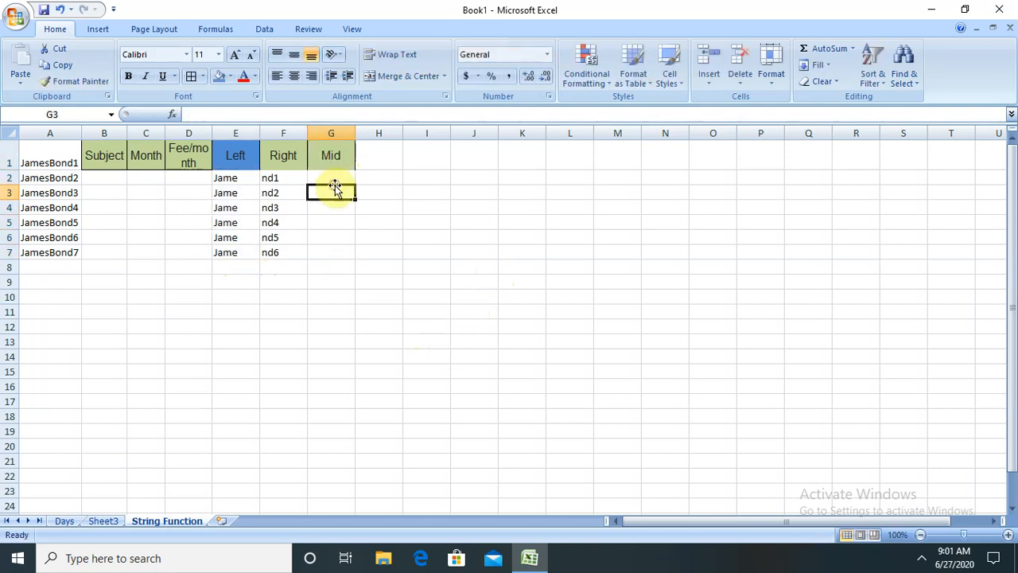
Enter the formula =MID(A2,3,2) in cell G2 to extract two characters of A2 starting at the third
{"action": "left_click", "coordinate": [322, 176]}
{"action": "type", "text": "="}
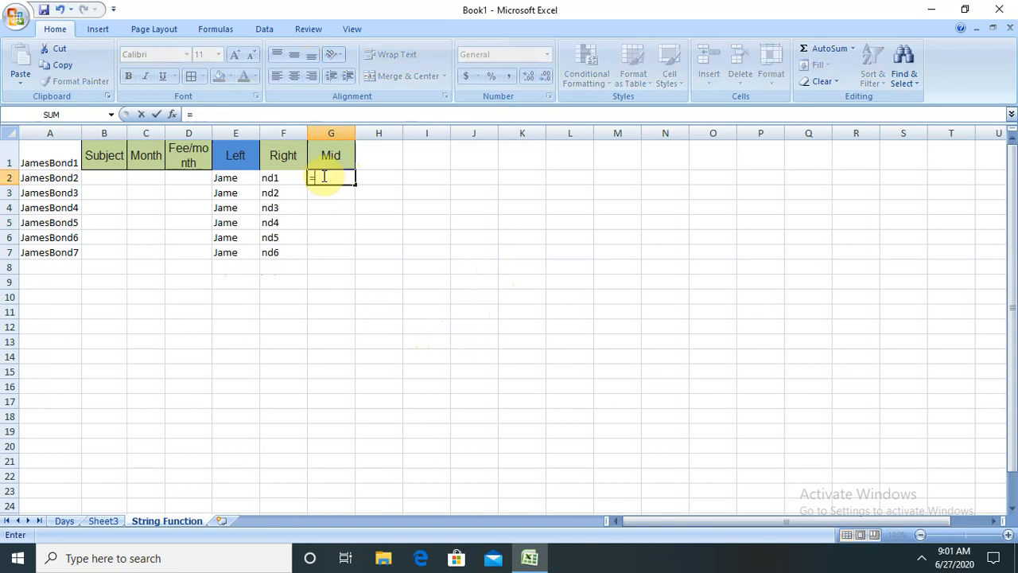
{"action": "type", "text": "mid"}
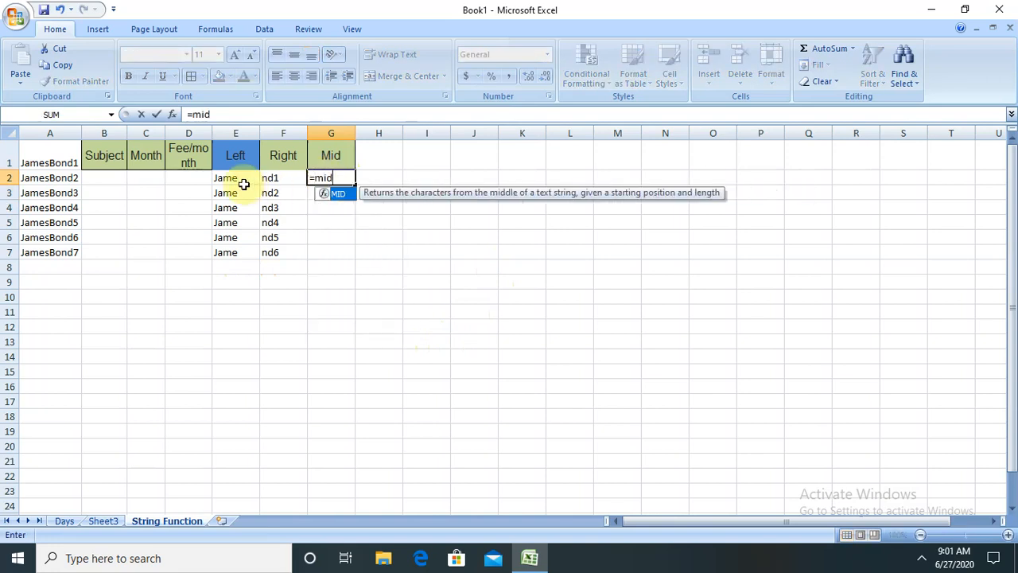
{"action": "double_click", "coordinate": [337, 195]}
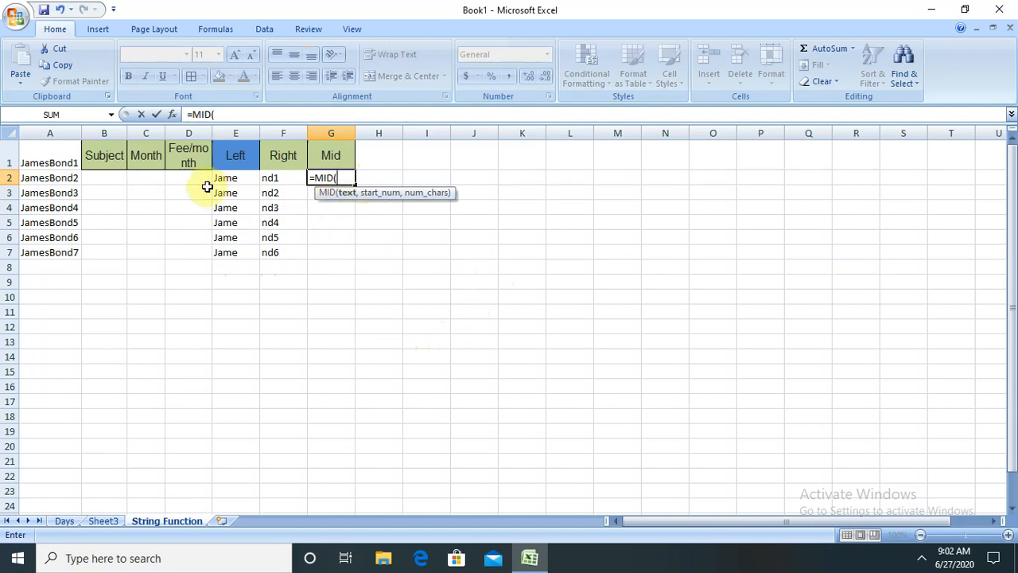
{"action": "left_click", "coordinate": [48, 177]}
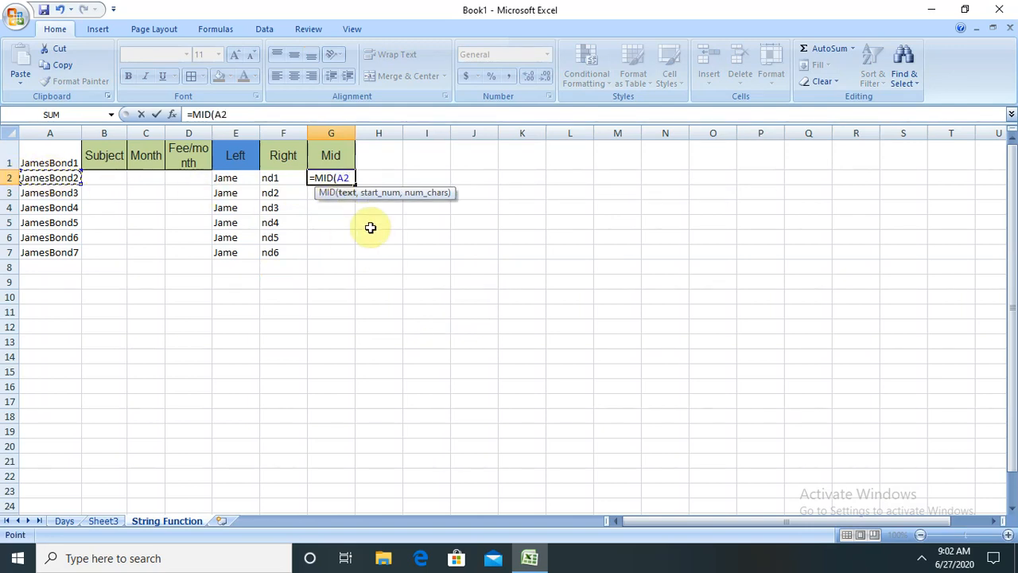
{"action": "type", "text": ","}
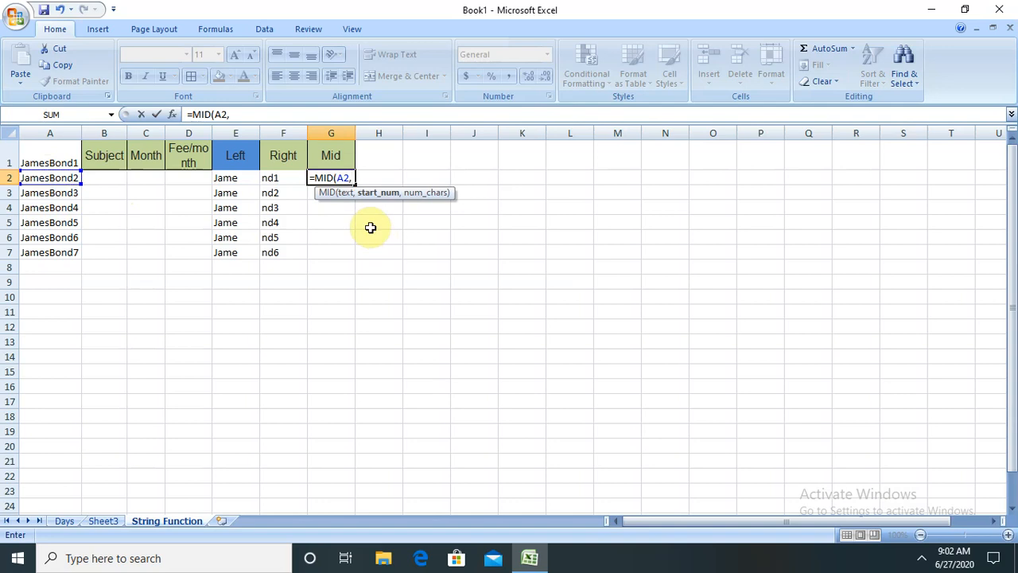
{"action": "type", "text": "3,"}
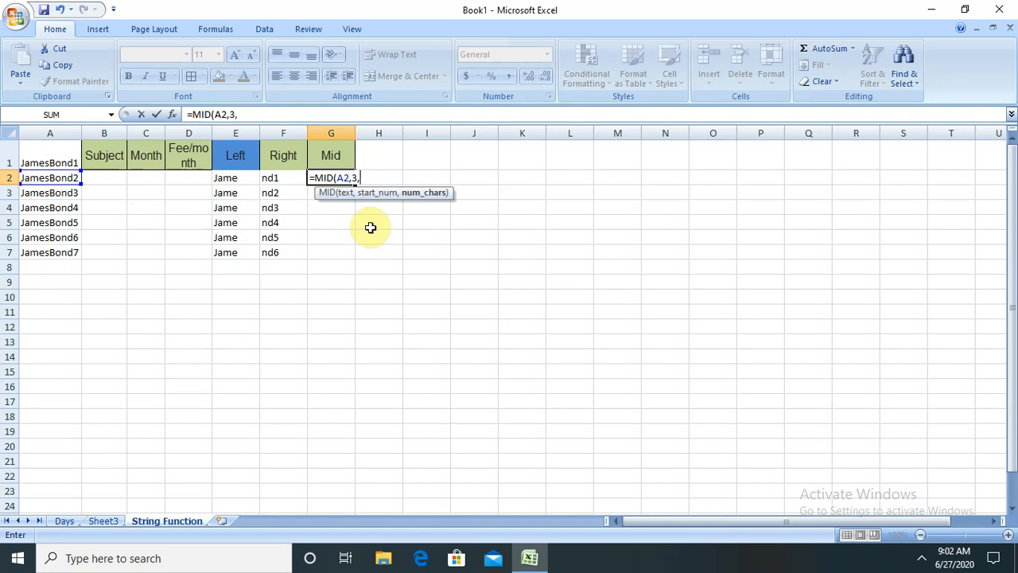
{"action": "type", "text": "2)"}
{"action": "key", "text": "Return"}
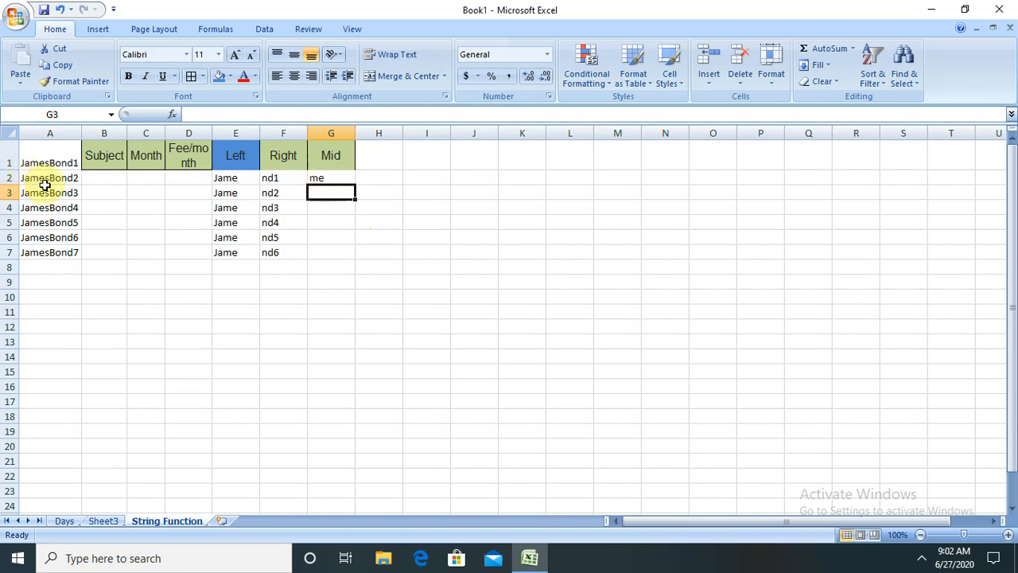
Change the number of characters in G2's MID formula to 6 so that it reads =MID(A2,3,6)
{"action": "left_click", "coordinate": [334, 176]}
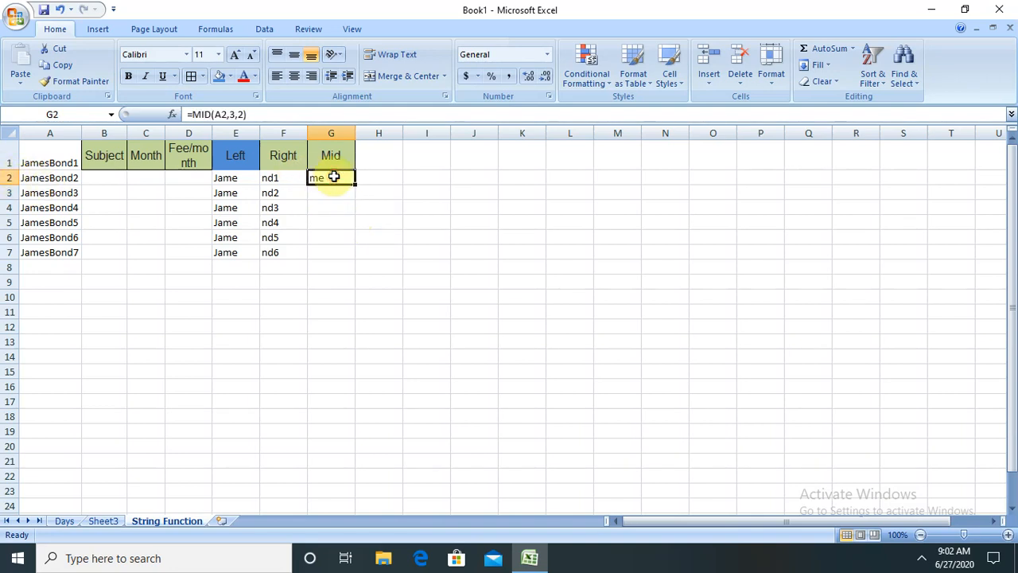
{"action": "left_click", "coordinate": [241, 113]}
{"action": "key", "text": "BackSpace"}
{"action": "type", "text": "6"}
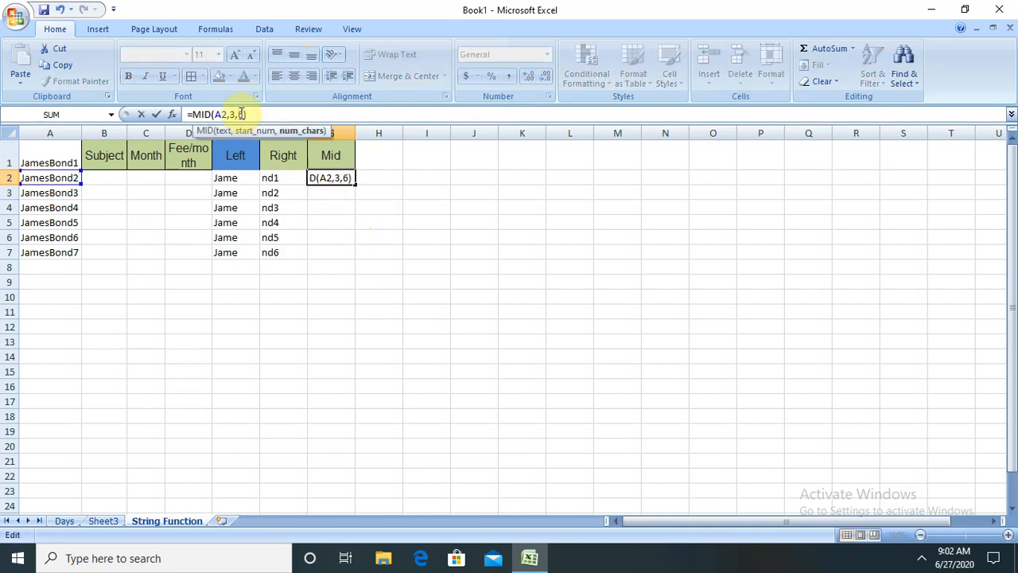
{"action": "left_click", "coordinate": [364, 203]}
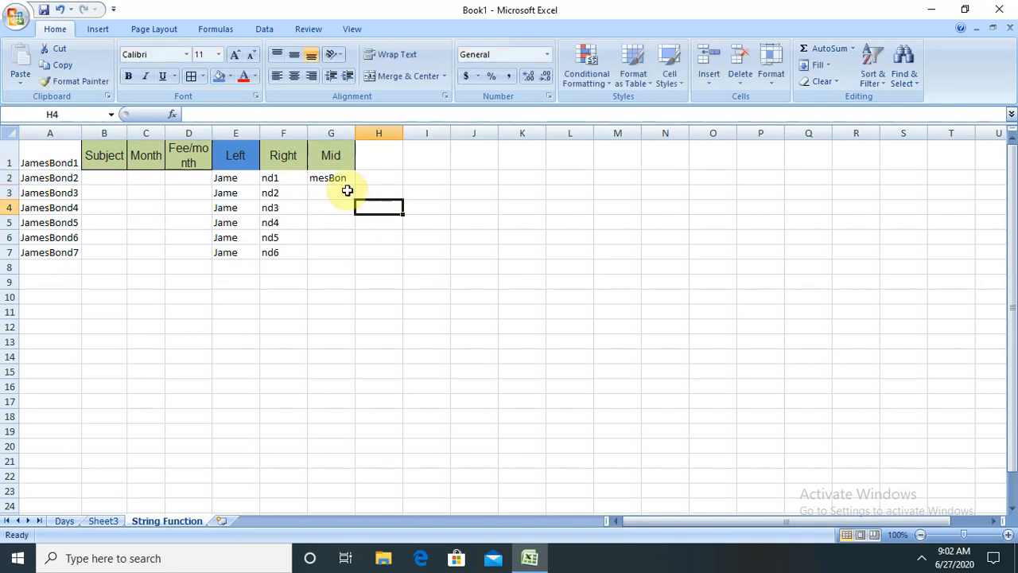
Fill the MID formula from G2 down to G7
{"action": "left_click", "coordinate": [337, 180]}
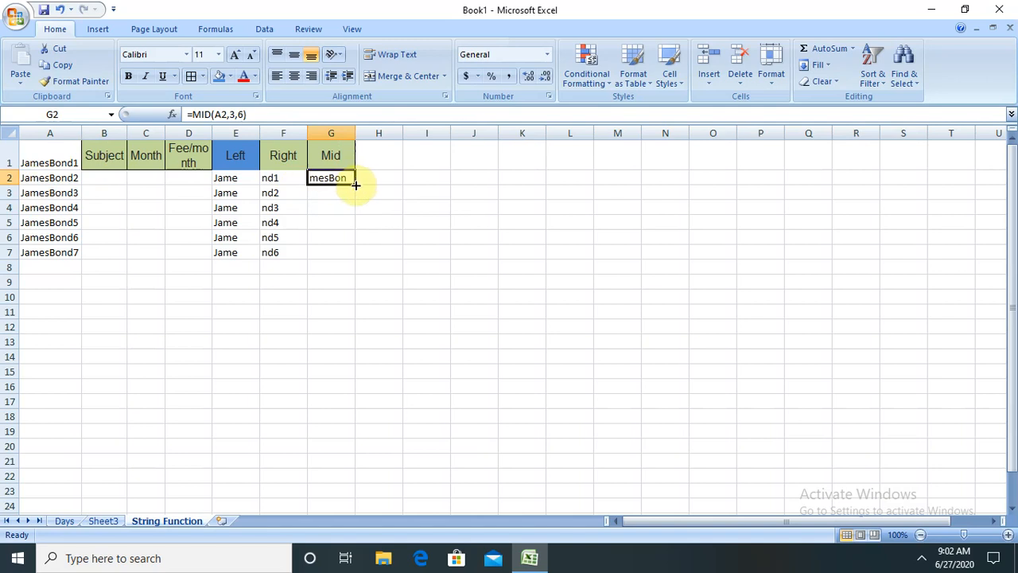
{"action": "left_click_drag", "start_coordinate": [355, 185], "coordinate": [351, 252]}
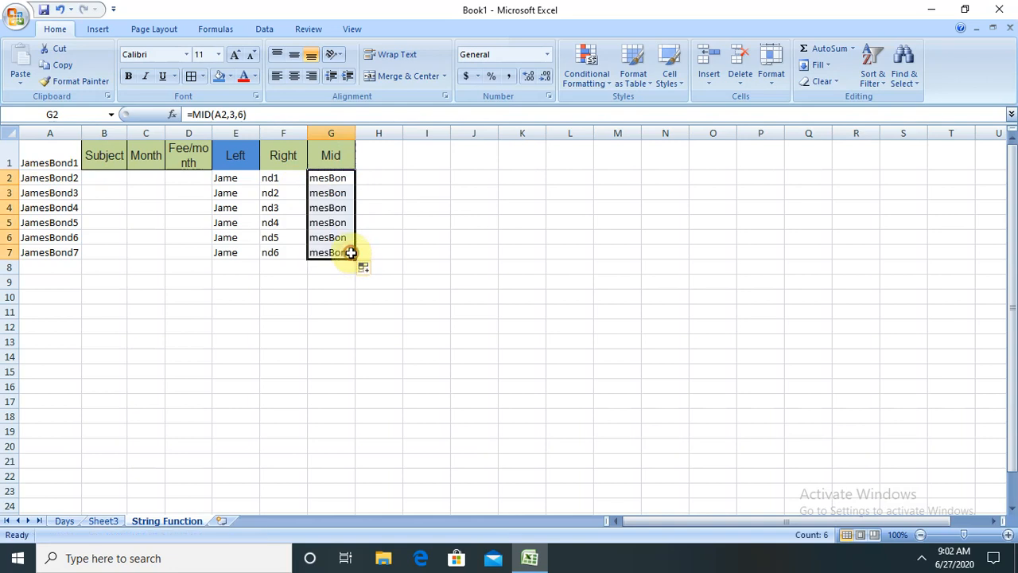
{"action": "left_click", "coordinate": [395, 250]}
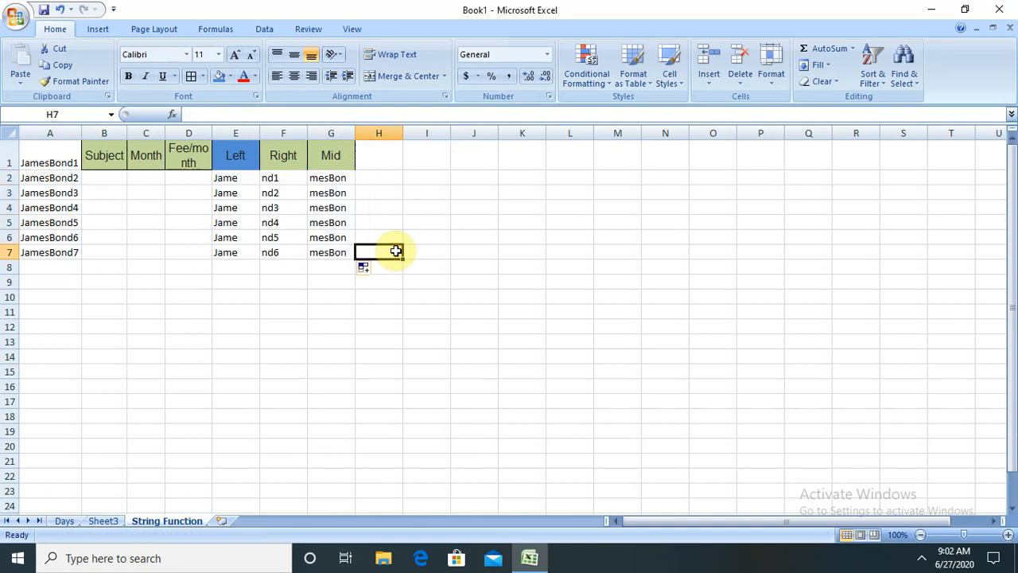
{"action": "left_click", "coordinate": [341, 190]}
{"action": "left_click", "coordinate": [335, 175]}
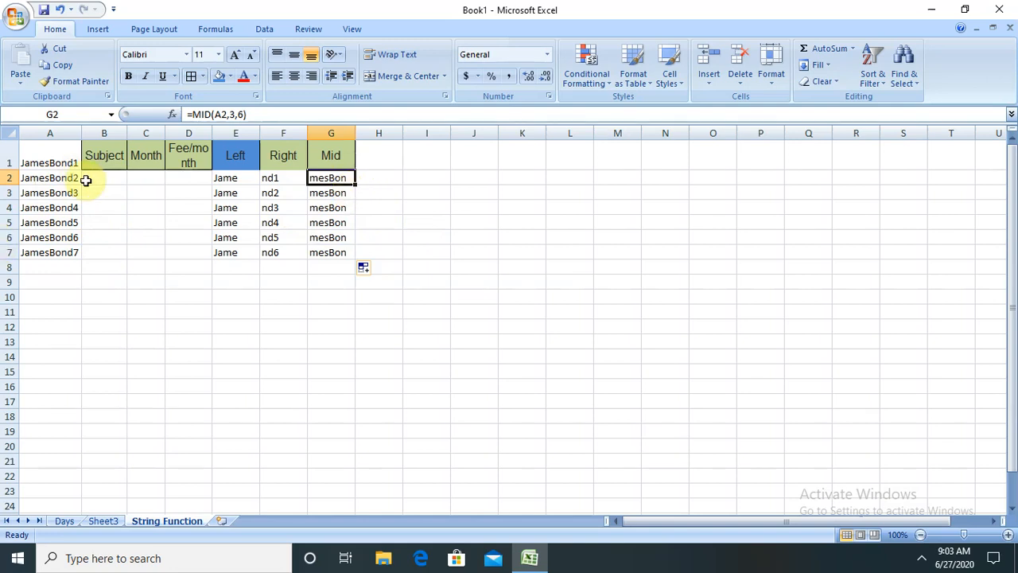
Replace the text in cell A4 with Stivenbond and check the MID formula in G4
{"action": "left_click", "coordinate": [54, 208]}
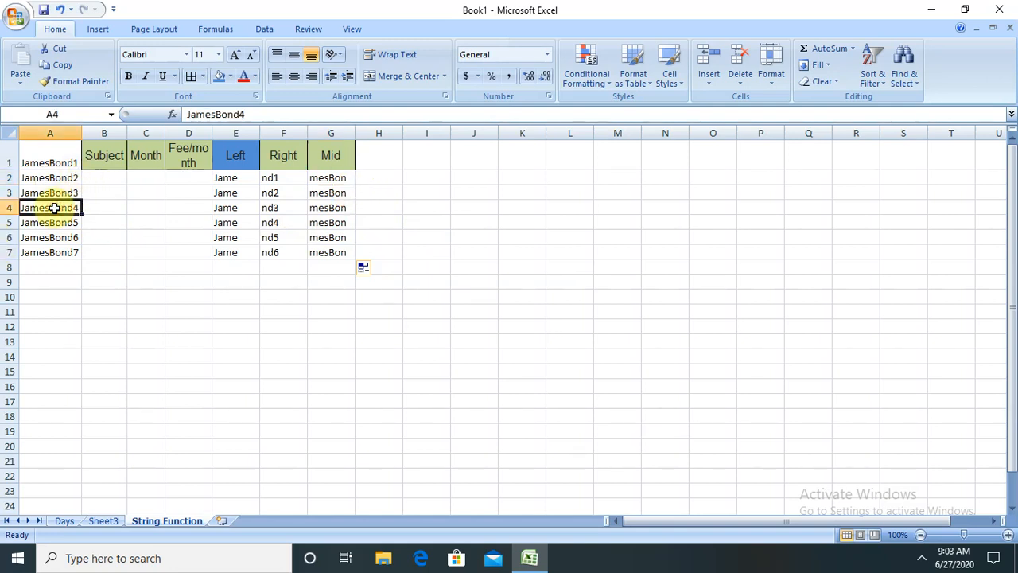
{"action": "type", "text": "S"}
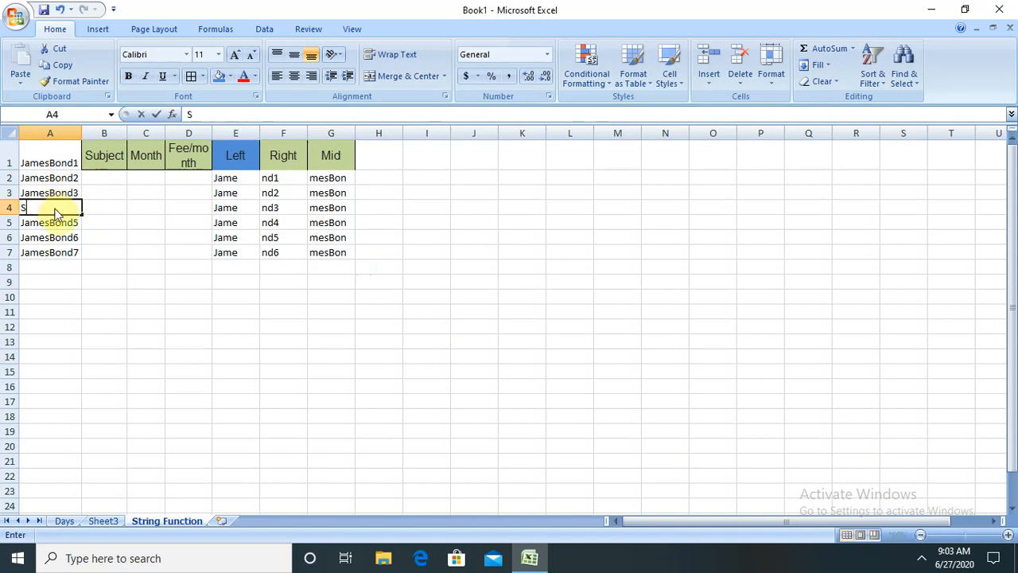
{"action": "type", "text": "tivenbond"}
{"action": "left_click", "coordinate": [508, 279]}
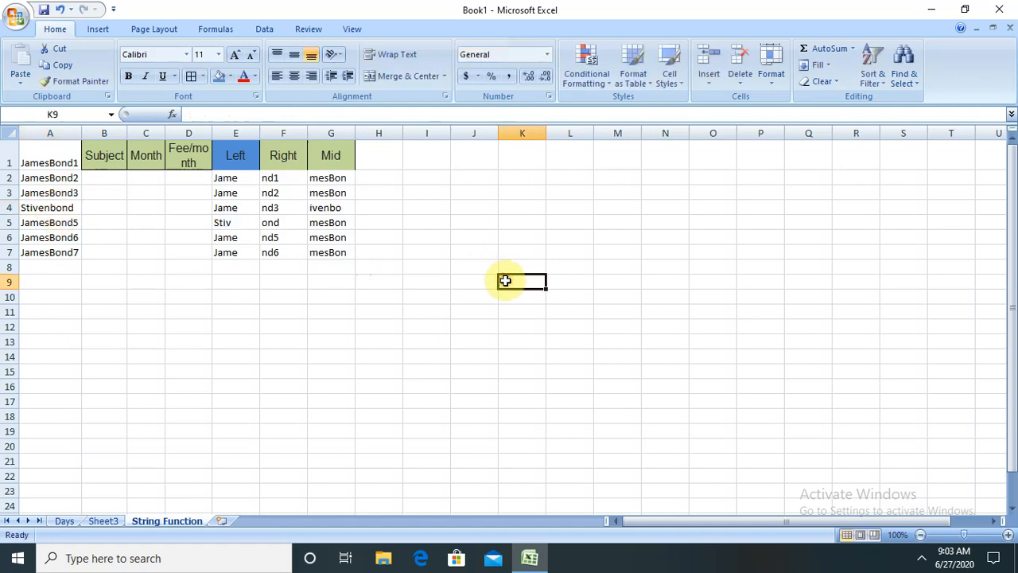
{"action": "left_click", "coordinate": [318, 204]}
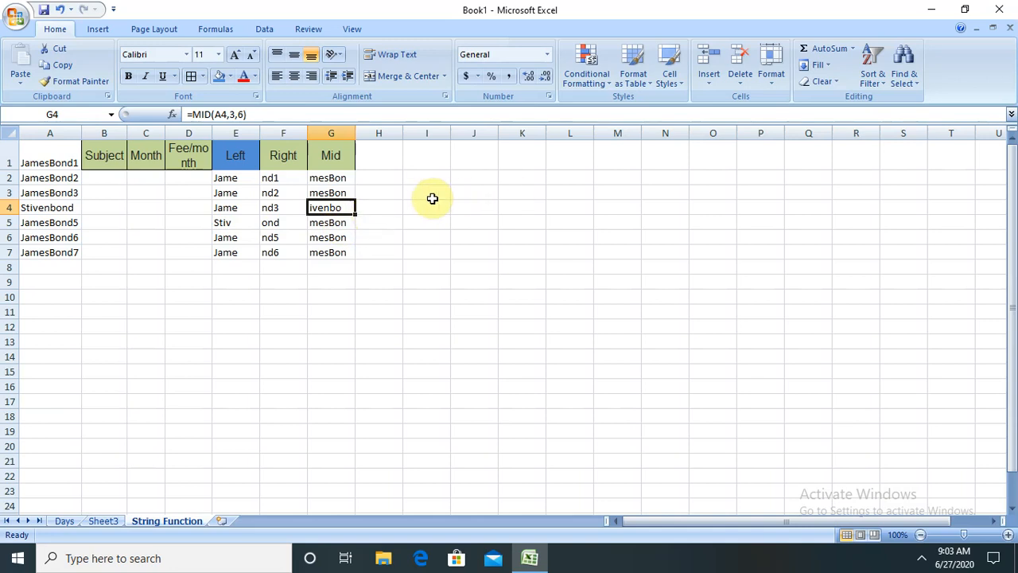
Enter the header "Istext" in cell H1
{"action": "left_click", "coordinate": [372, 151]}
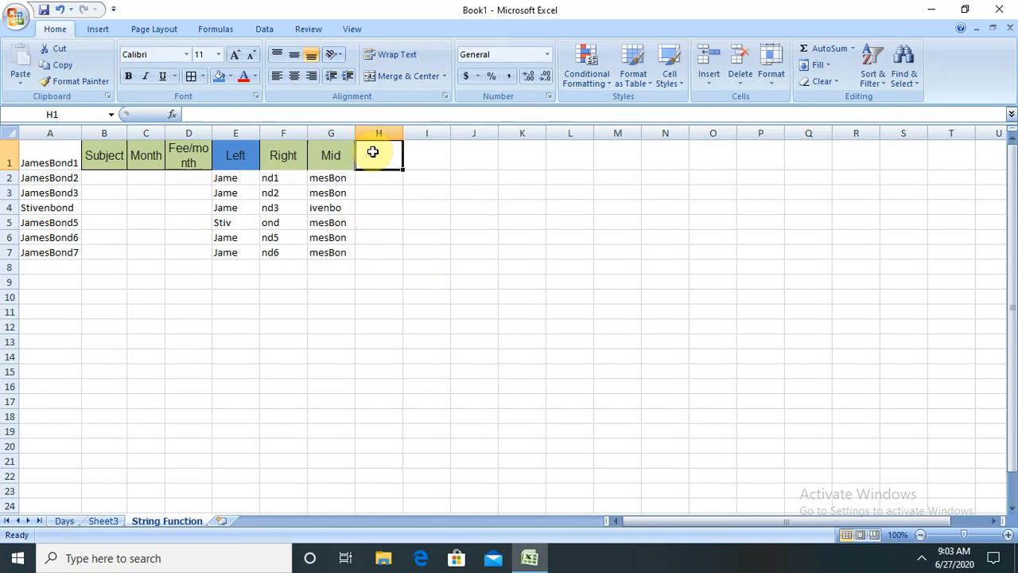
{"action": "type", "text": "IStext"}
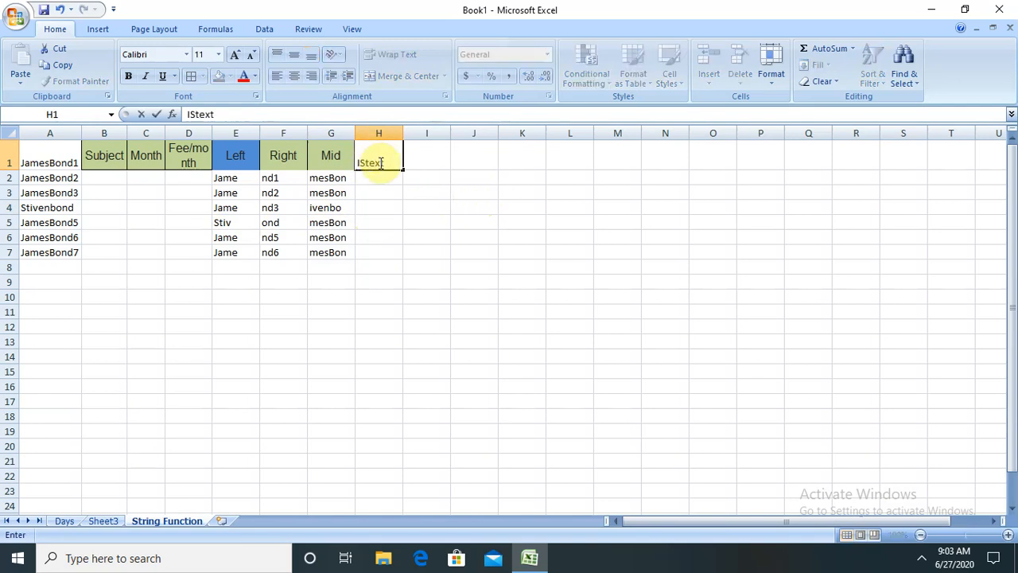
{"action": "left_click", "coordinate": [380, 170]}
Enter an ISTEXT formula in cell H2 that tests whether A3 contains text
{"action": "left_click", "coordinate": [377, 178]}
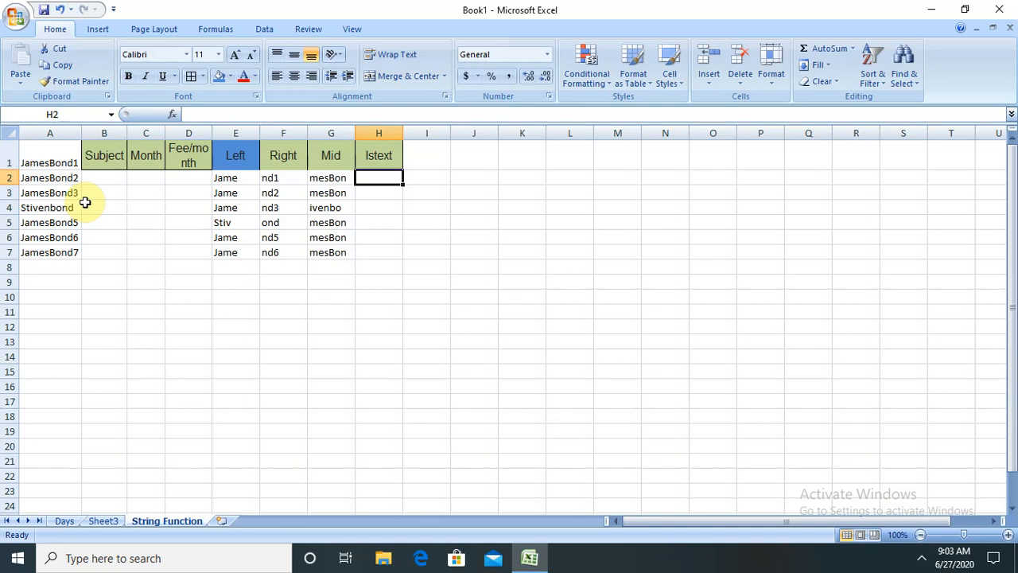
{"action": "type", "text": "="}
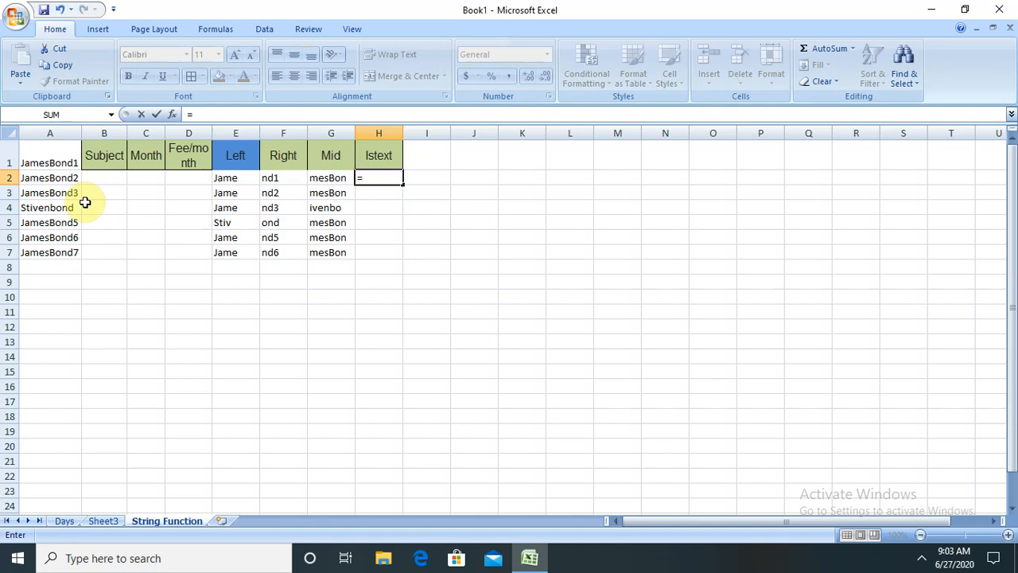
{"action": "type", "text": "is"}
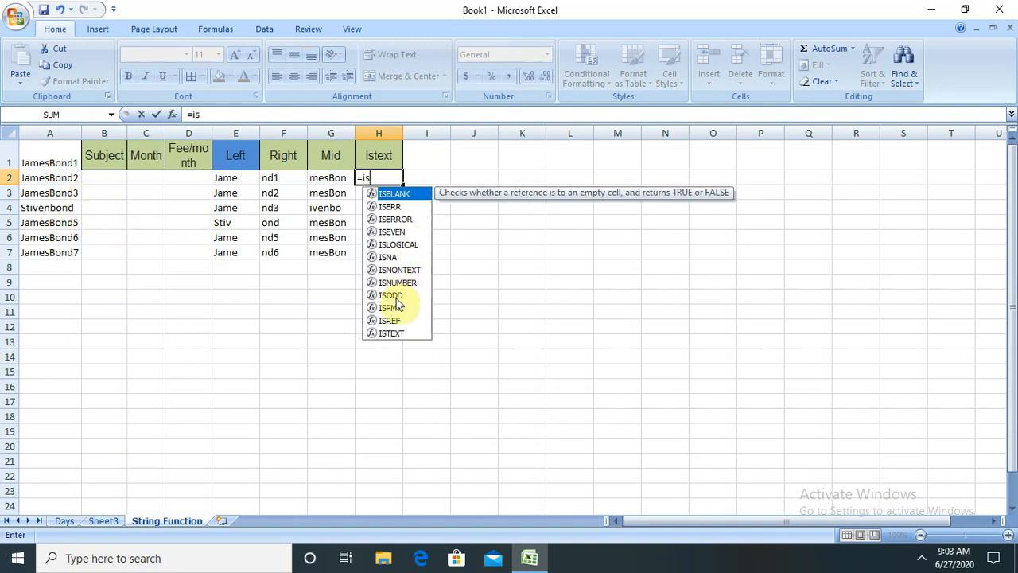
{"action": "double_click", "coordinate": [393, 334]}
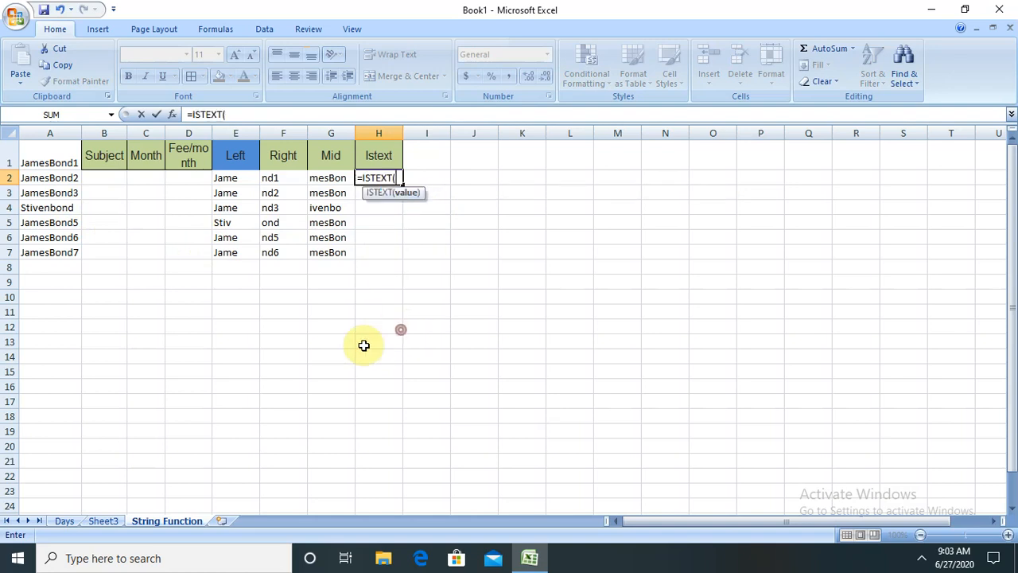
{"action": "left_click", "coordinate": [55, 191]}
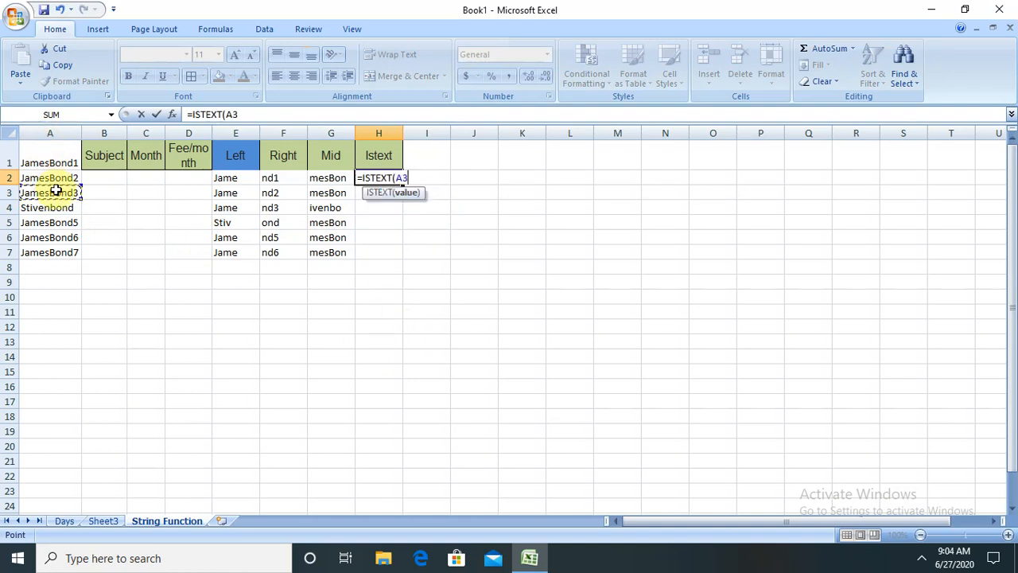
{"action": "key", "text": "Return"}
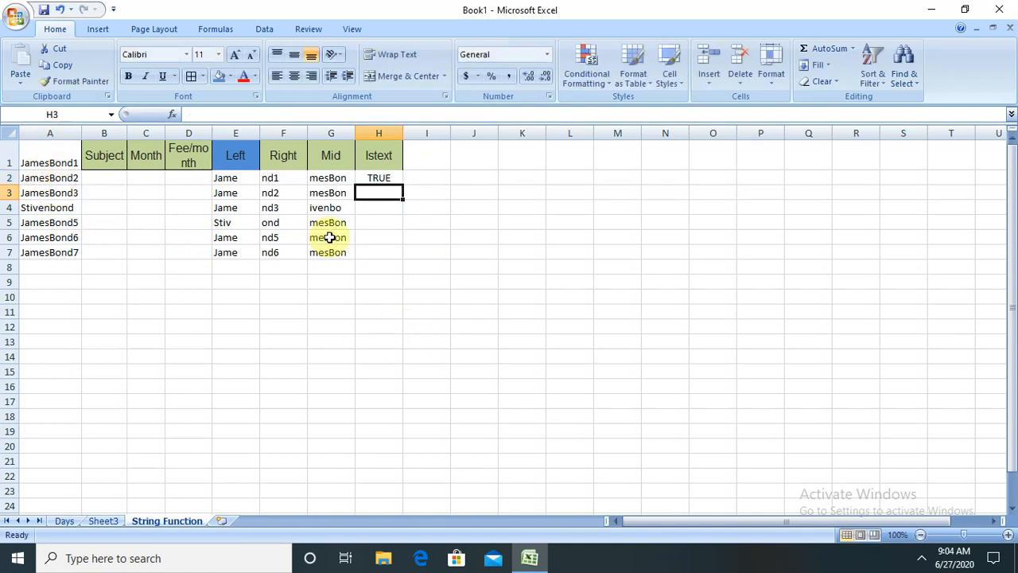
{"action": "left_click", "coordinate": [388, 180]}
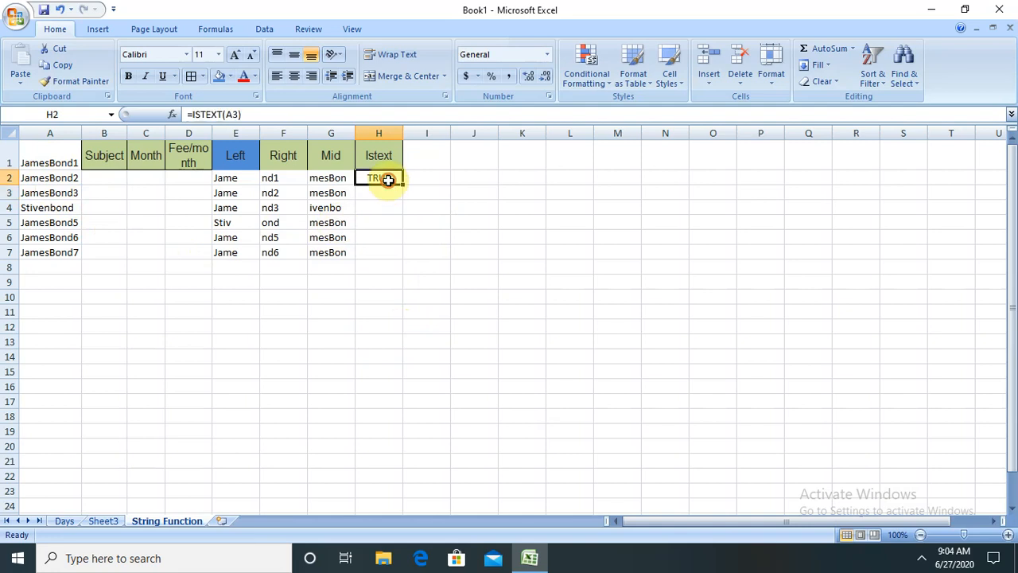
Enter 2 in cell D8 and add an ISTEXT formula in H3 that tests D8
{"action": "left_click", "coordinate": [199, 273]}
{"action": "type", "text": "2"}
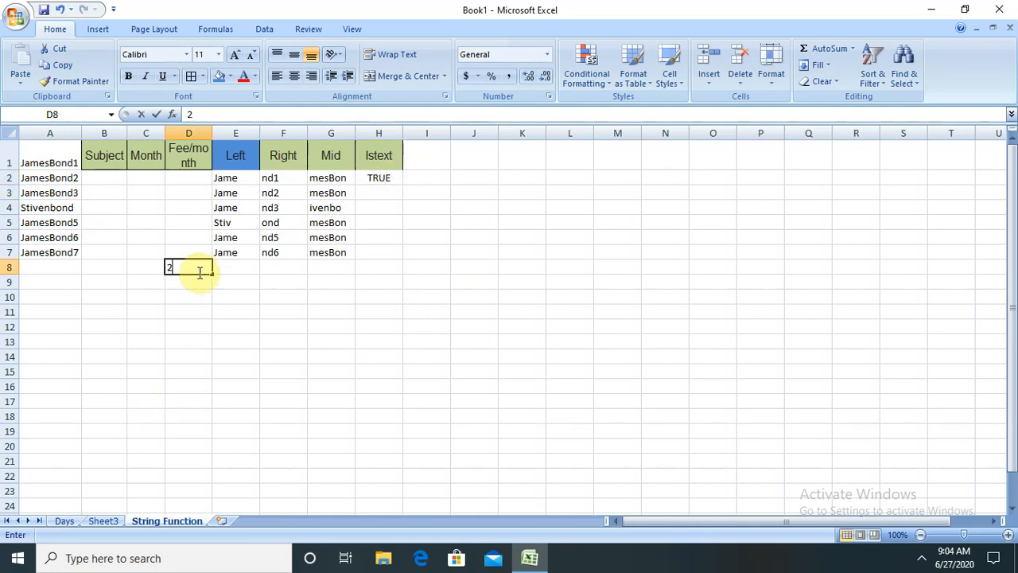
{"action": "left_click", "coordinate": [391, 192]}
{"action": "type", "text": "="}
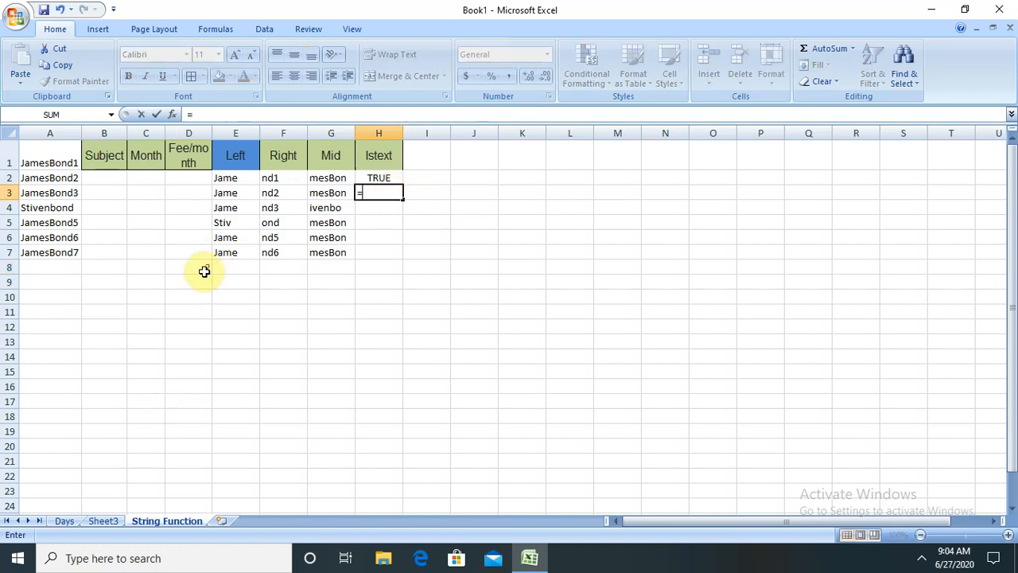
{"action": "type", "text": "is"}
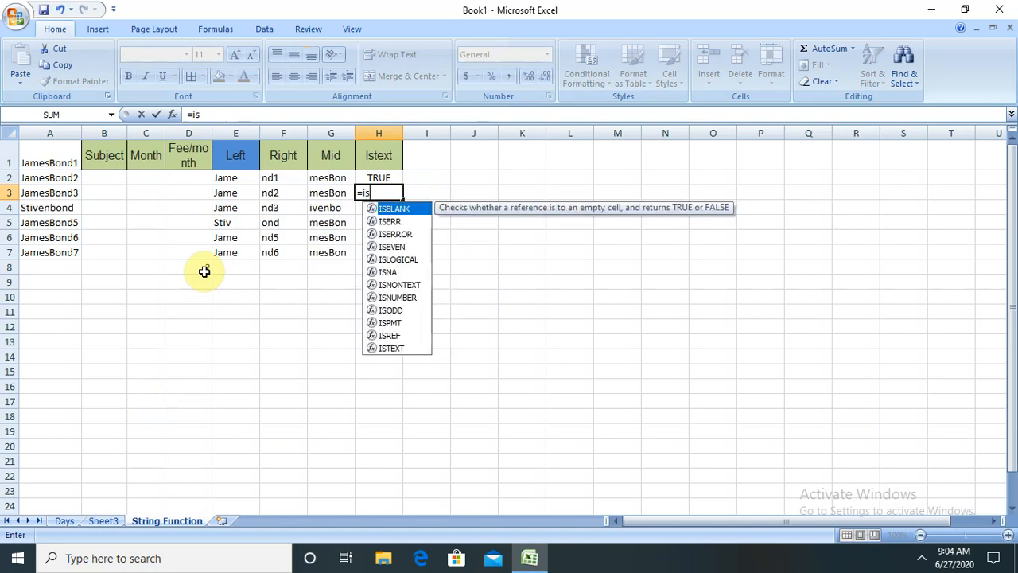
{"action": "double_click", "coordinate": [390, 349]}
{"action": "left_click", "coordinate": [189, 267]}
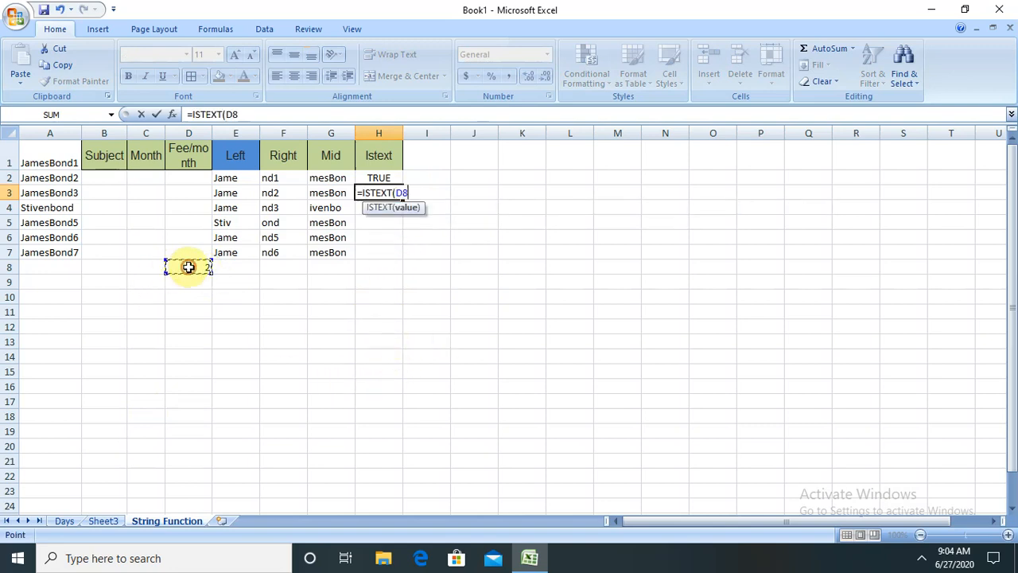
{"action": "type", "text": ")"}
{"action": "key", "text": "Return"}
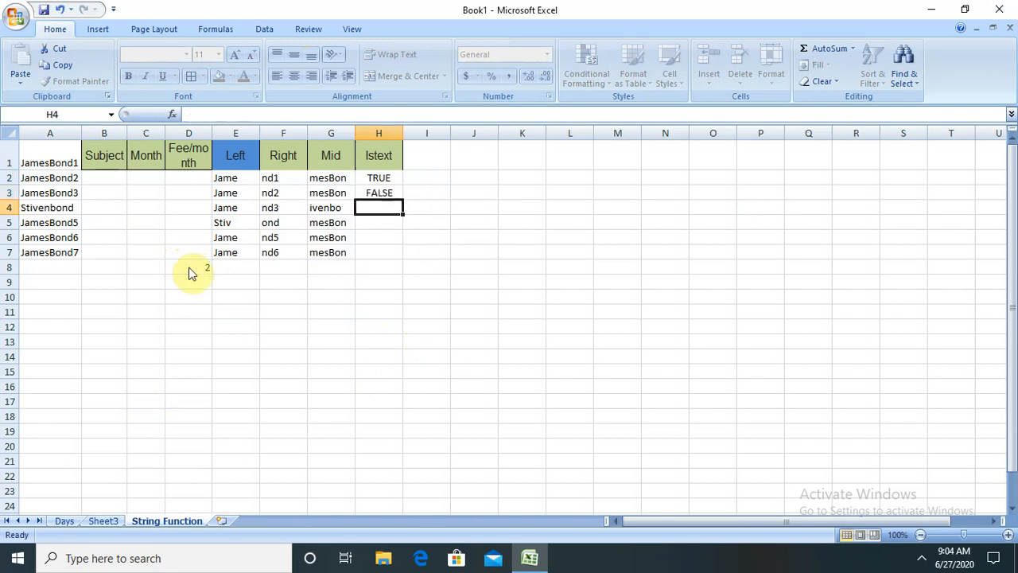
{"action": "left_click", "coordinate": [387, 183]}
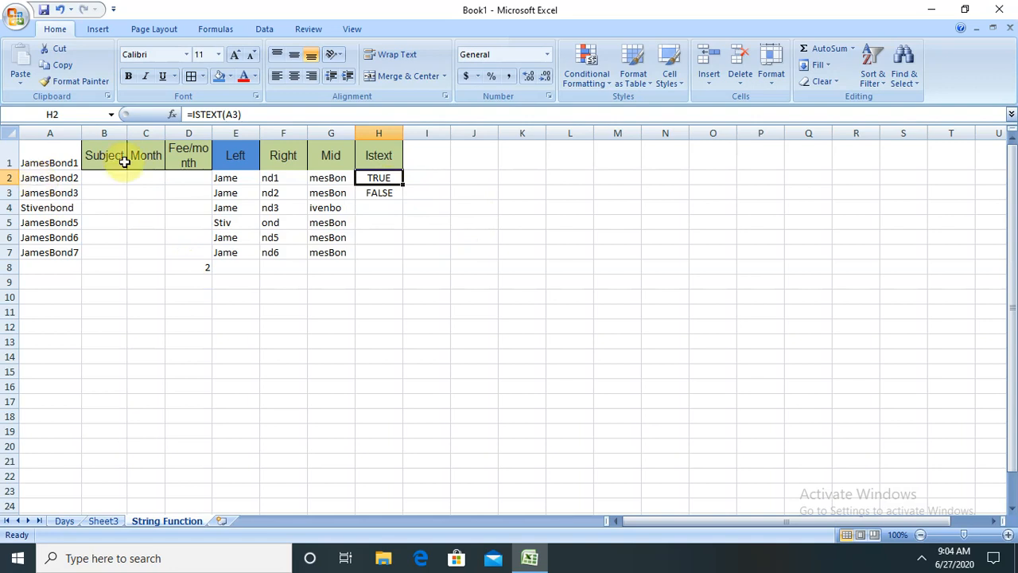
Enter the header "Isnumber" in cell I1
{"action": "left_click", "coordinate": [427, 153]}
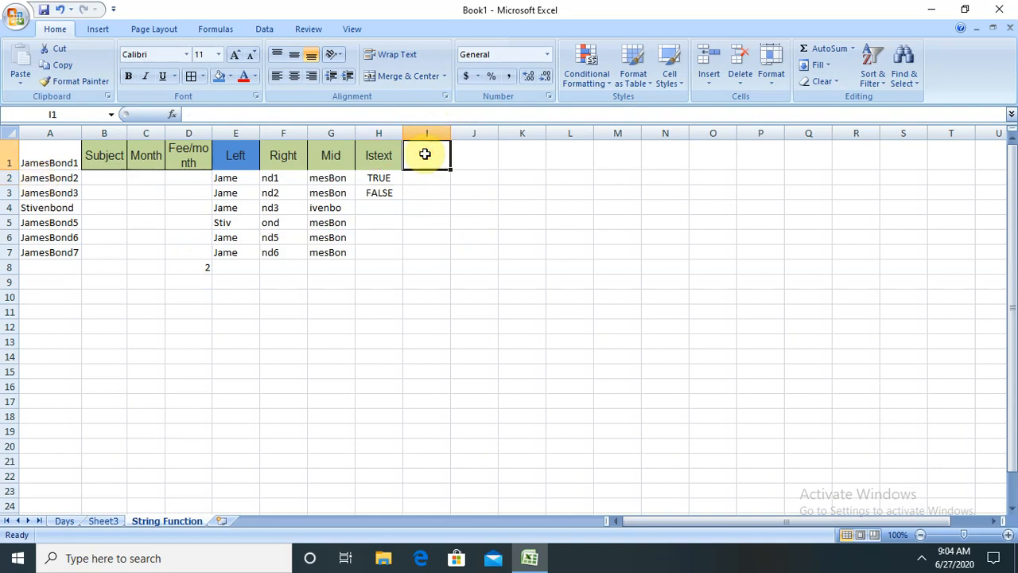
{"action": "type", "text": "ISnum"}
{"action": "key", "text": "BackSpace"}
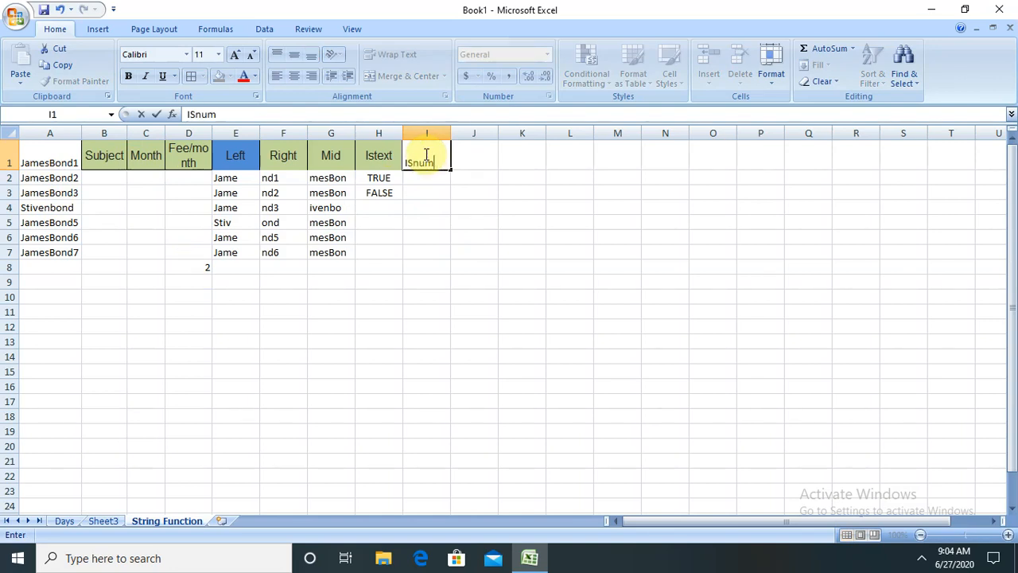
{"action": "type", "text": "ber"}
Enter an ISNUMBER formula in cell I2 that tests whether D8 contains a number
{"action": "left_click", "coordinate": [434, 181]}
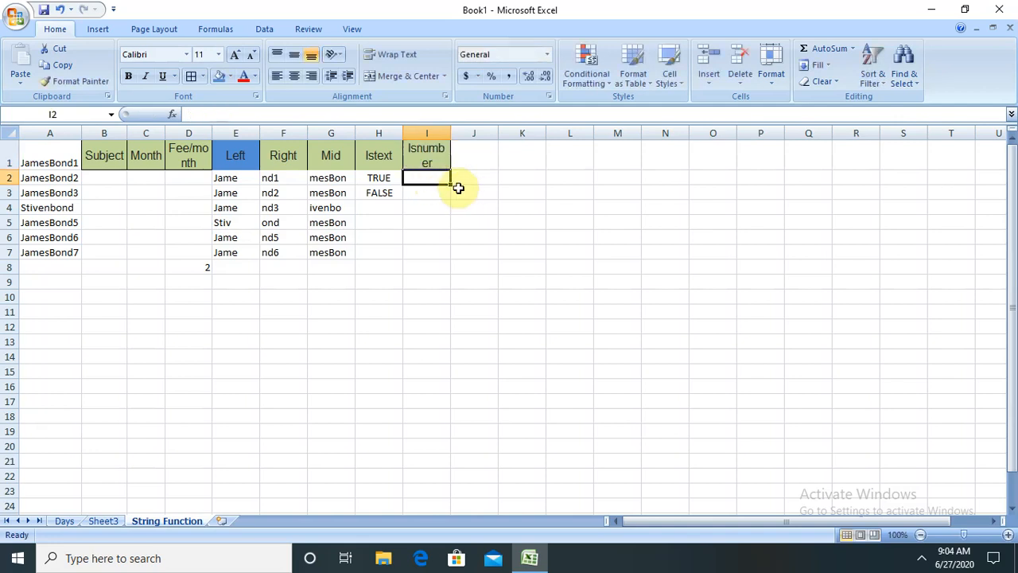
{"action": "type", "text": "="}
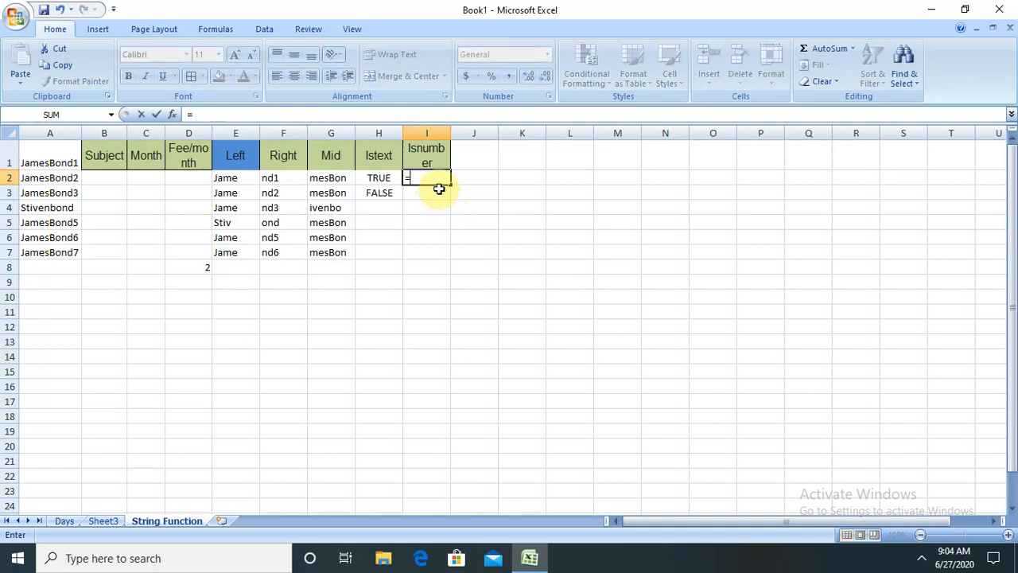
{"action": "type", "text": "isnum"}
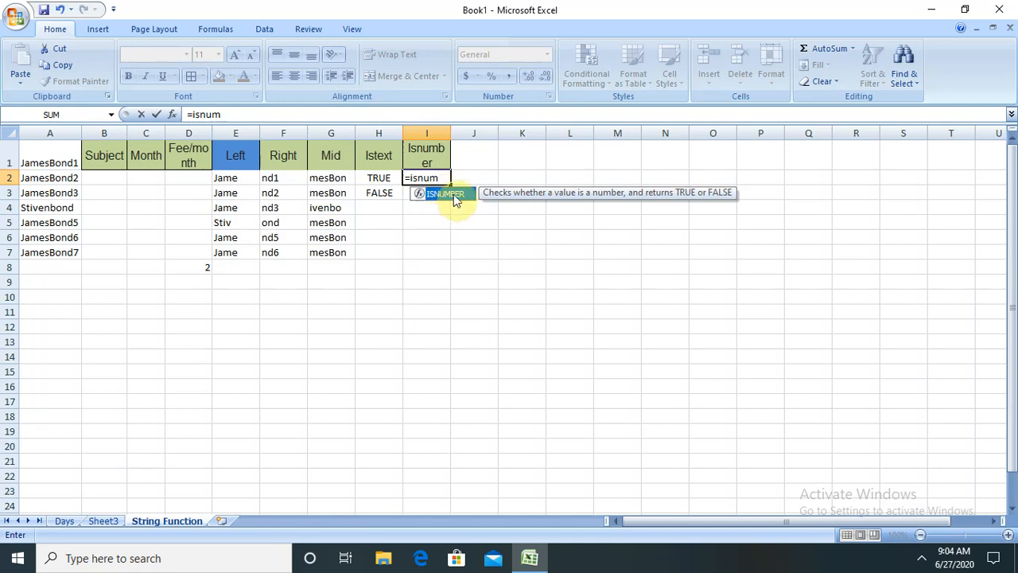
{"action": "double_click", "coordinate": [455, 195]}
{"action": "left_click", "coordinate": [205, 267]}
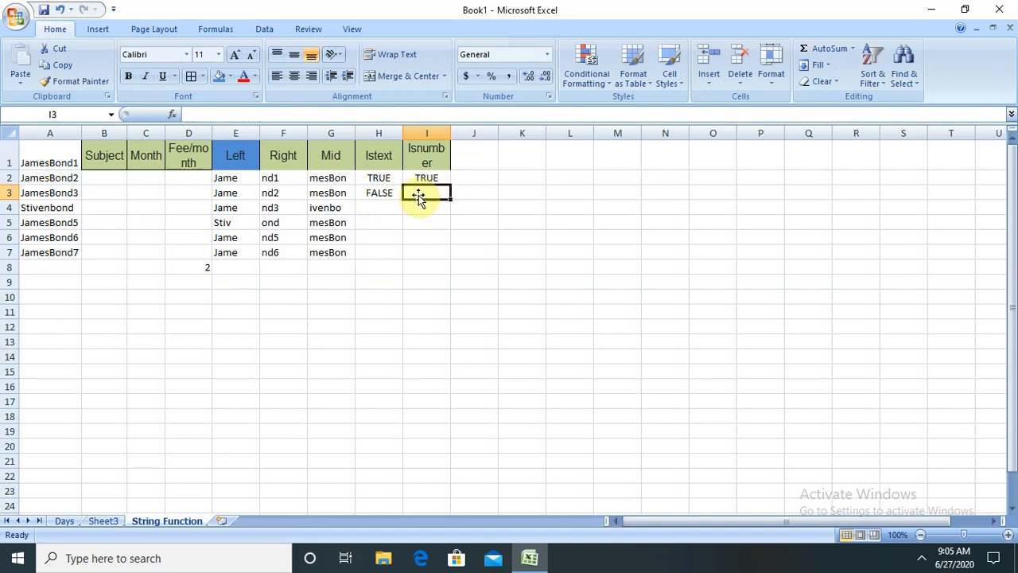
Enter an ISNUMBER formula in cell I3 that tests one of the text entries in column A
{"action": "type", "text": "="}
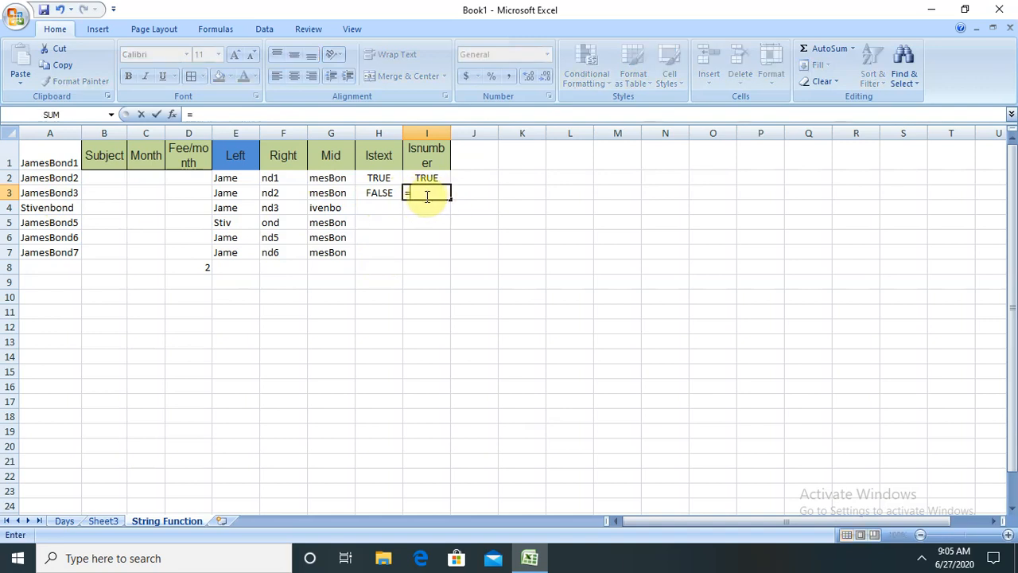
{"action": "type", "text": "is"}
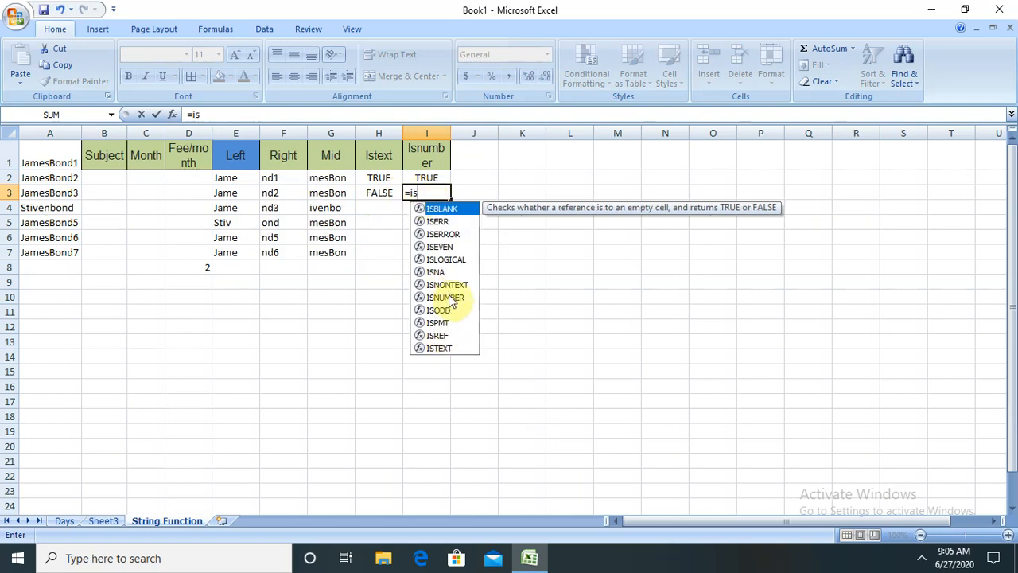
{"action": "double_click", "coordinate": [450, 297]}
{"action": "left_click", "coordinate": [38, 203]}
{"action": "type", "text": ")"}
{"action": "key", "text": "Return"}
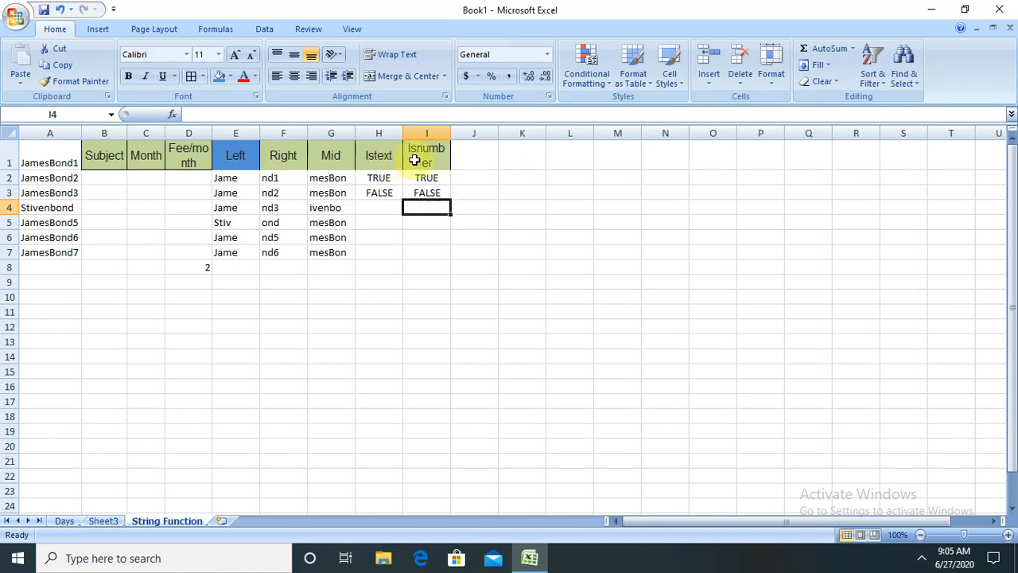
Enter the header "find" in cell J1
{"action": "left_click", "coordinate": [471, 159]}
{"action": "type", "text": "find"}
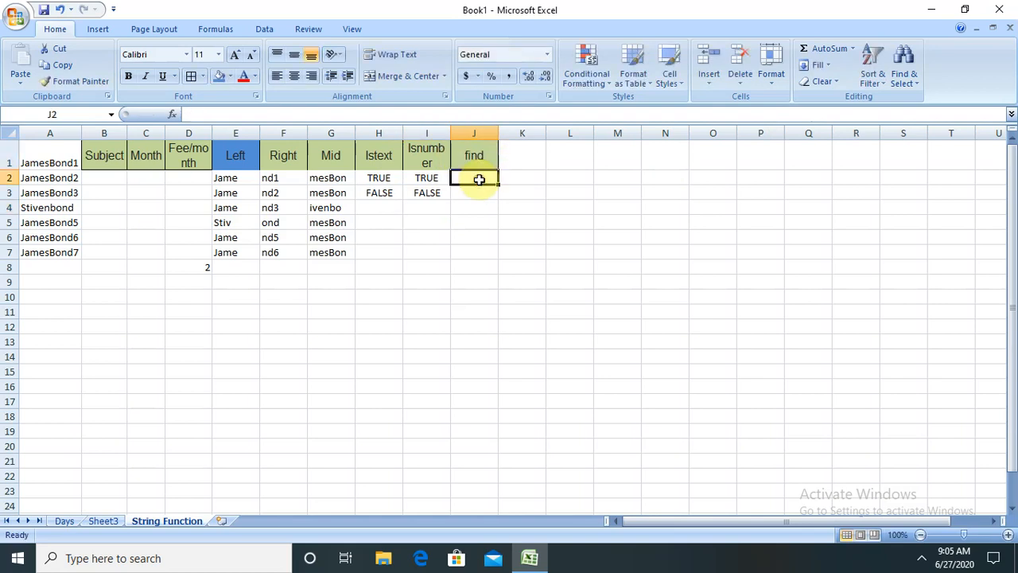
{"action": "key", "text": "Return"}
Enter the formula =FIND("bo",A3,1) in cell J2
{"action": "type", "text": "=find"}
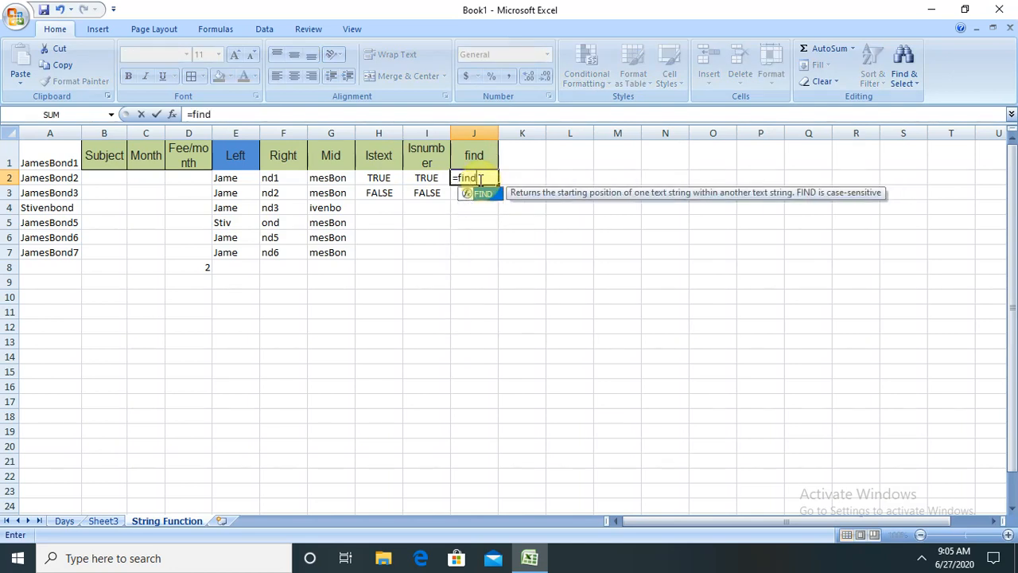
{"action": "double_click", "coordinate": [483, 193]}
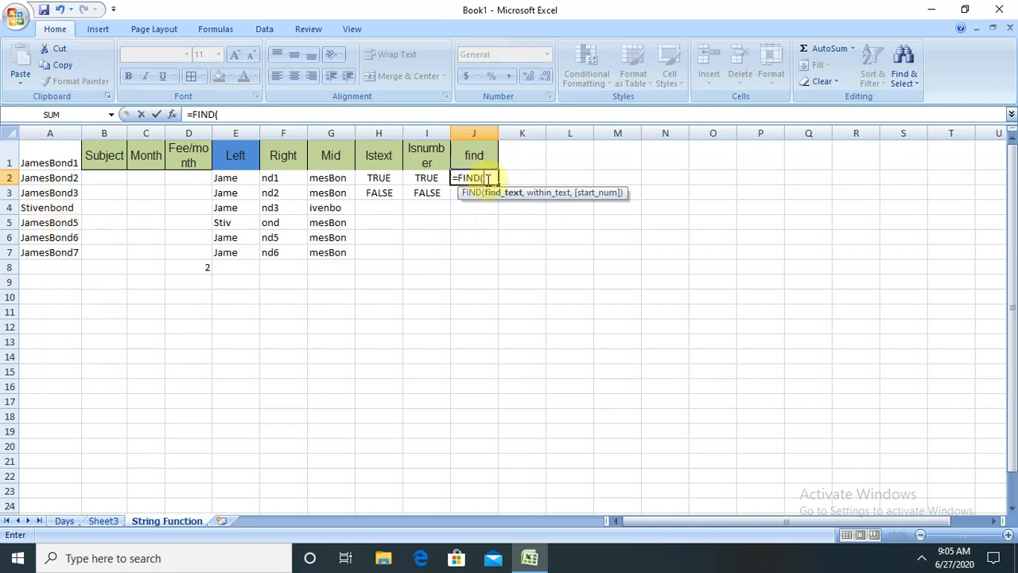
{"action": "type", "text": "\"bo"}
{"action": "left_click", "coordinate": [50, 193]}
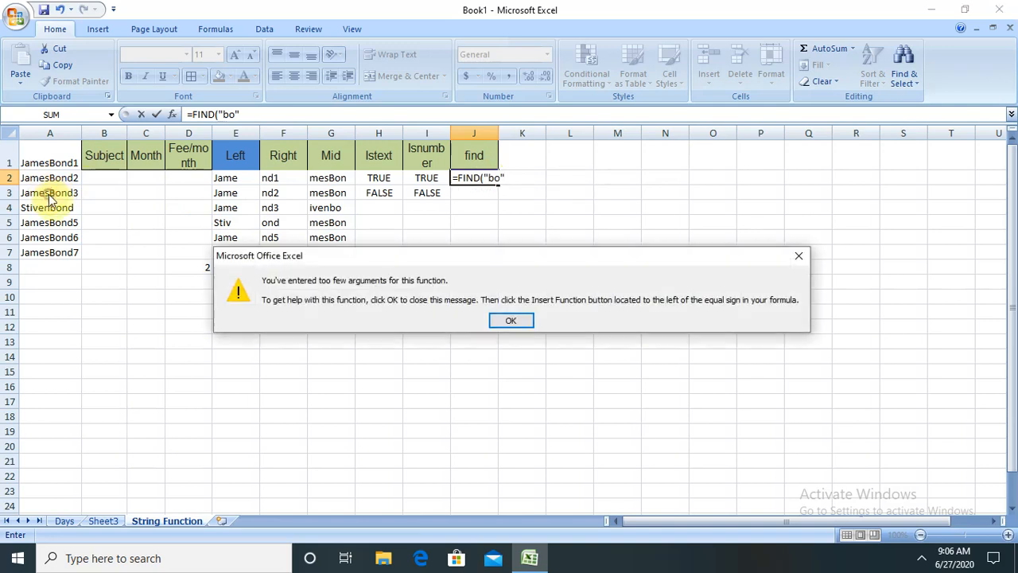
{"action": "left_click", "coordinate": [508, 318]}
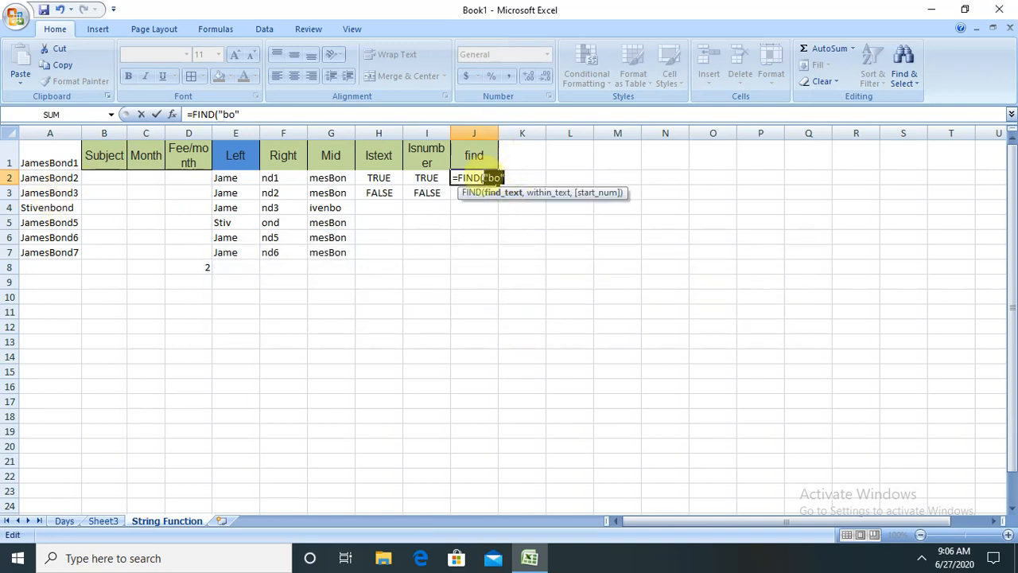
{"action": "left_click", "coordinate": [504, 178]}
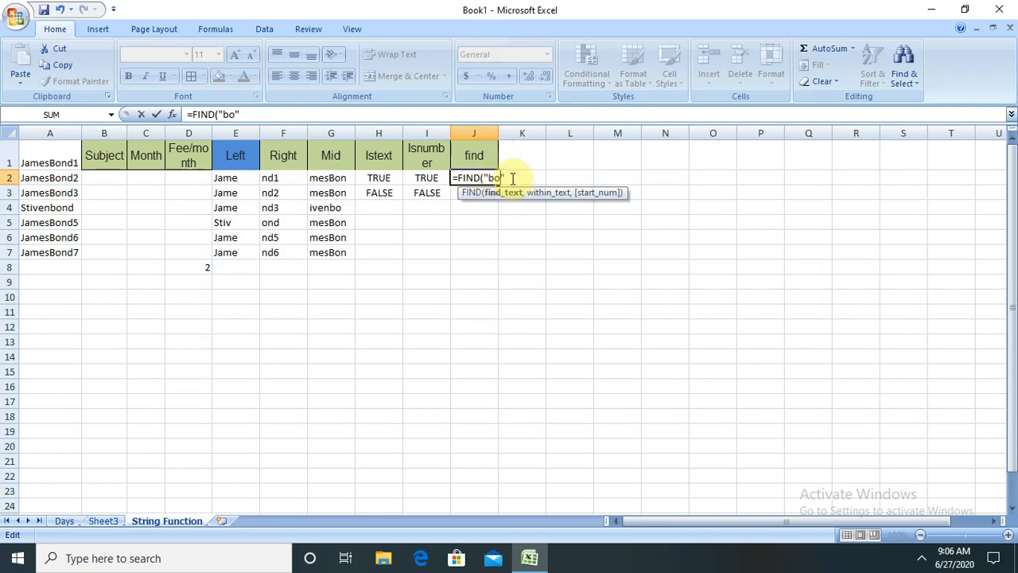
{"action": "type", "text": ","}
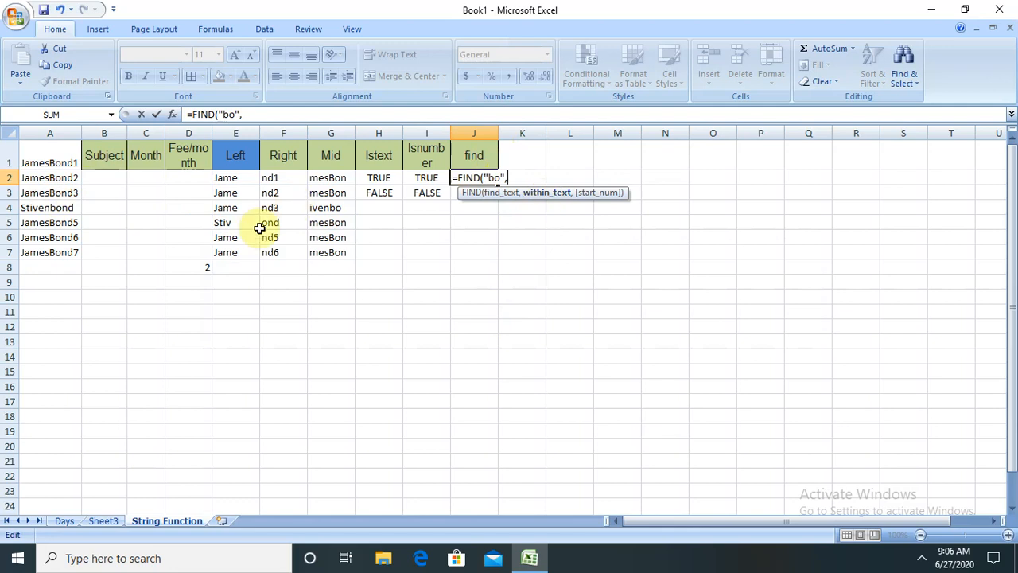
{"action": "left_click", "coordinate": [62, 196]}
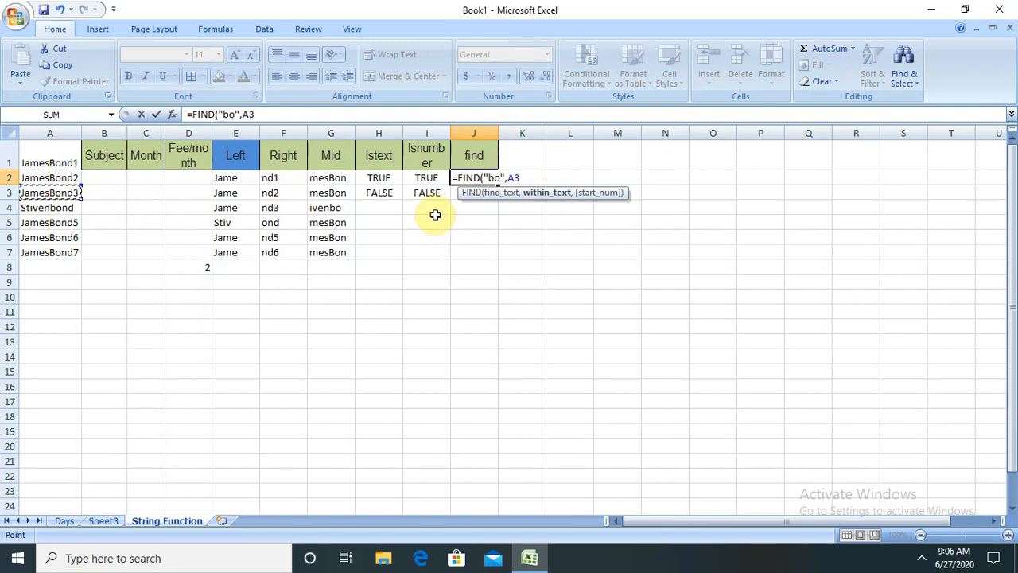
{"action": "type", "text": ","}
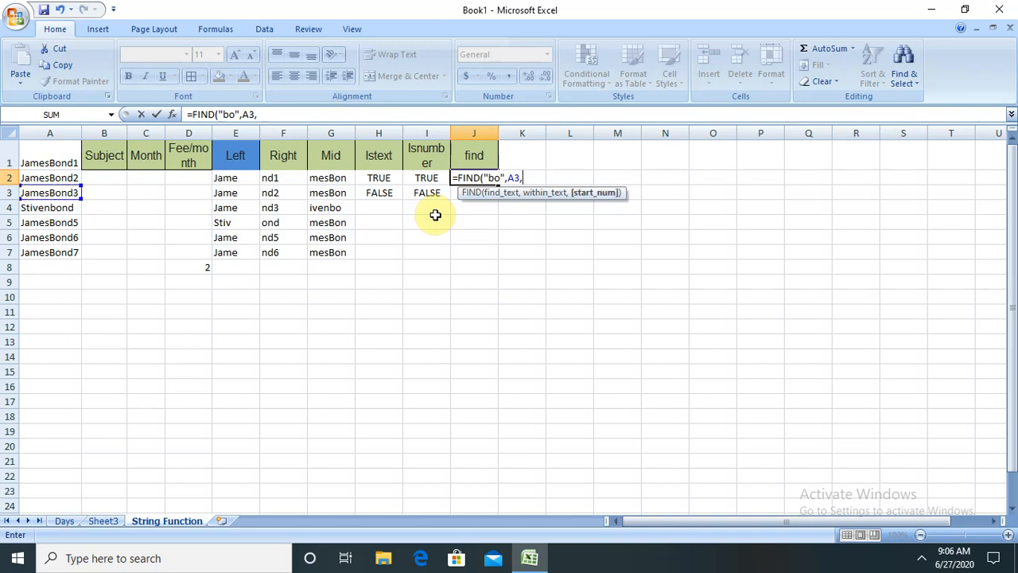
{"action": "type", "text": "1)"}
{"action": "key", "text": "Return"}
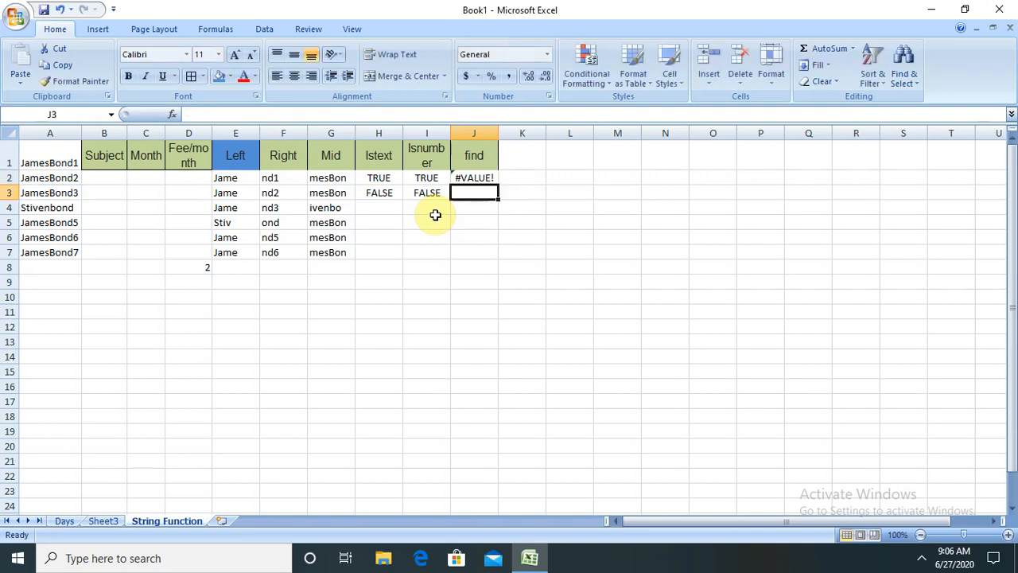
Try replacing the A3 reference in the J2 FIND formula with the unquoted text Jamesbond3
{"action": "left_click", "coordinate": [477, 176]}
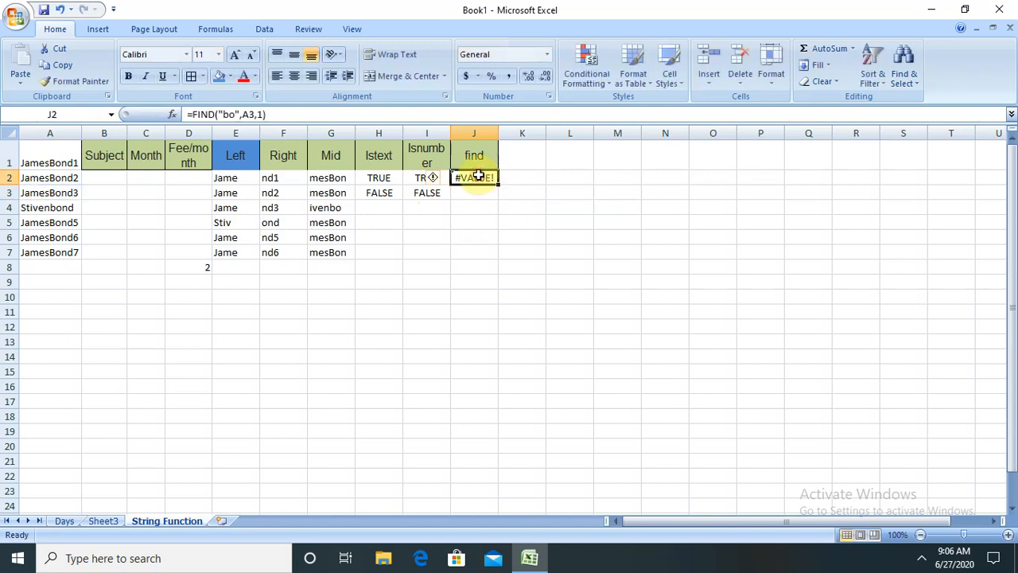
{"action": "left_click", "coordinate": [251, 113]}
{"action": "key", "text": "BackSpace"}
{"action": "key", "text": "BackSpace"}
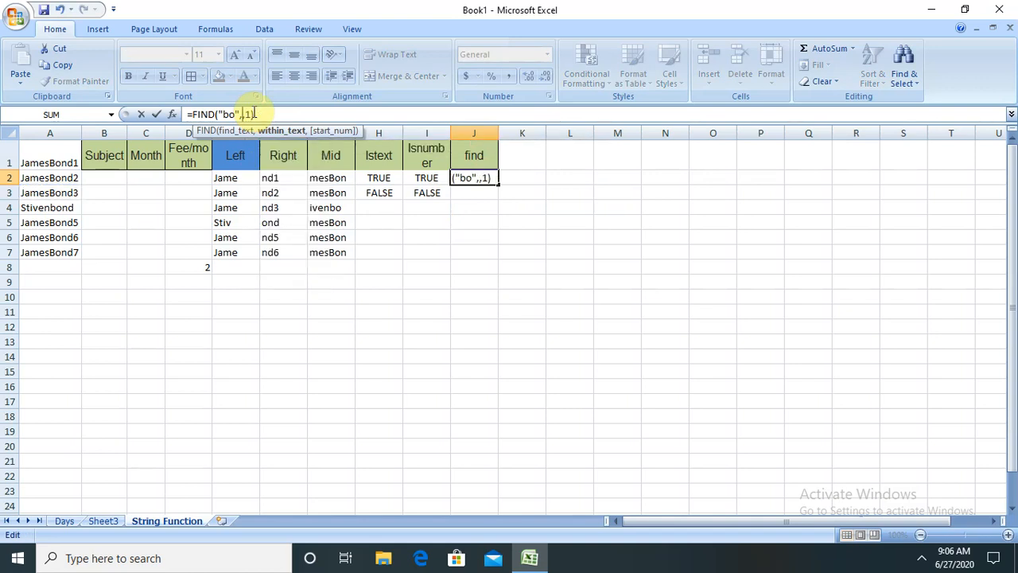
{"action": "type", "text": "JA"}
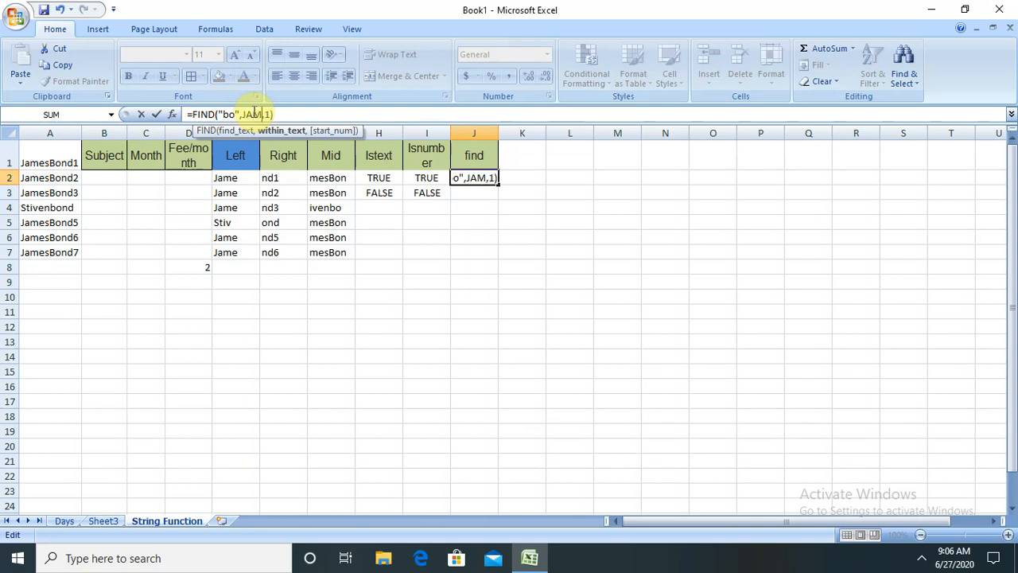
{"action": "type", "text": "mesbond"}
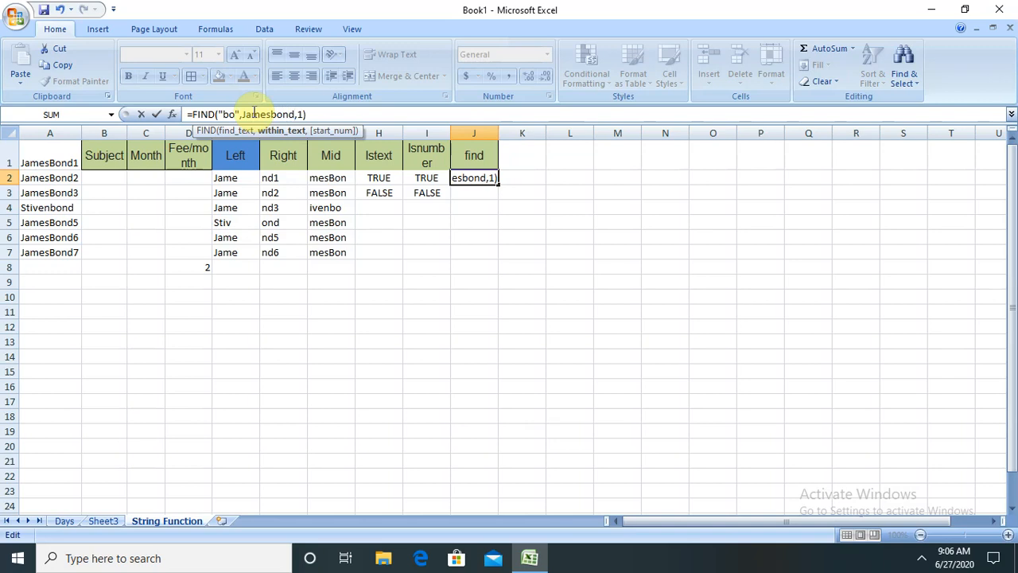
{"action": "type", "text": "3"}
{"action": "key", "text": "Return"}
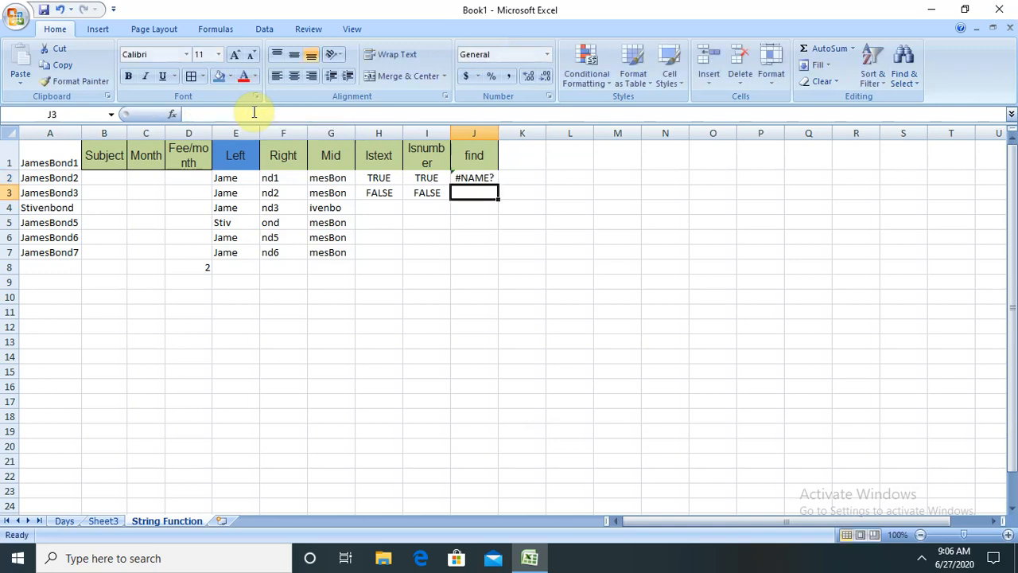
Widen column J to about twice its width
{"action": "left_click", "coordinate": [482, 174]}
{"action": "double_click", "coordinate": [499, 131]}
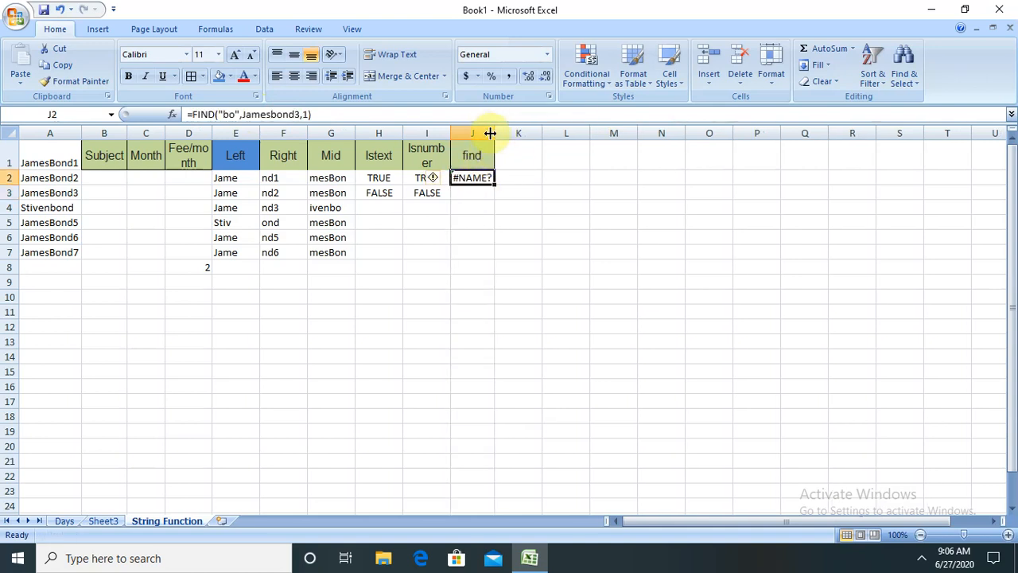
{"action": "left_click_drag", "start_coordinate": [491, 133], "coordinate": [545, 130]}
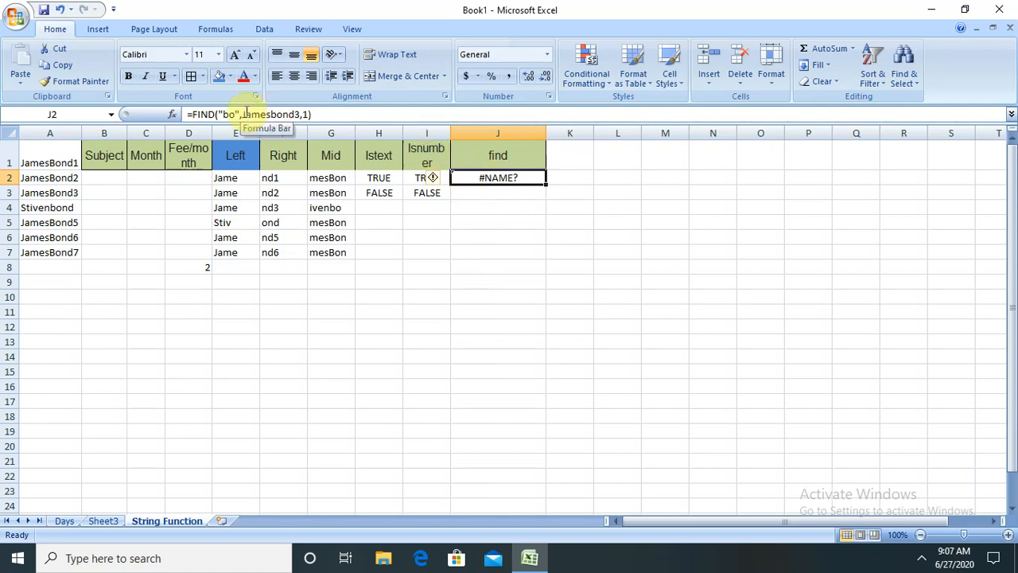
Replace the within-text argument Jamesbond3 in the J2 FIND formula with the unquoted text stivenbond
{"action": "left_click", "coordinate": [299, 114]}
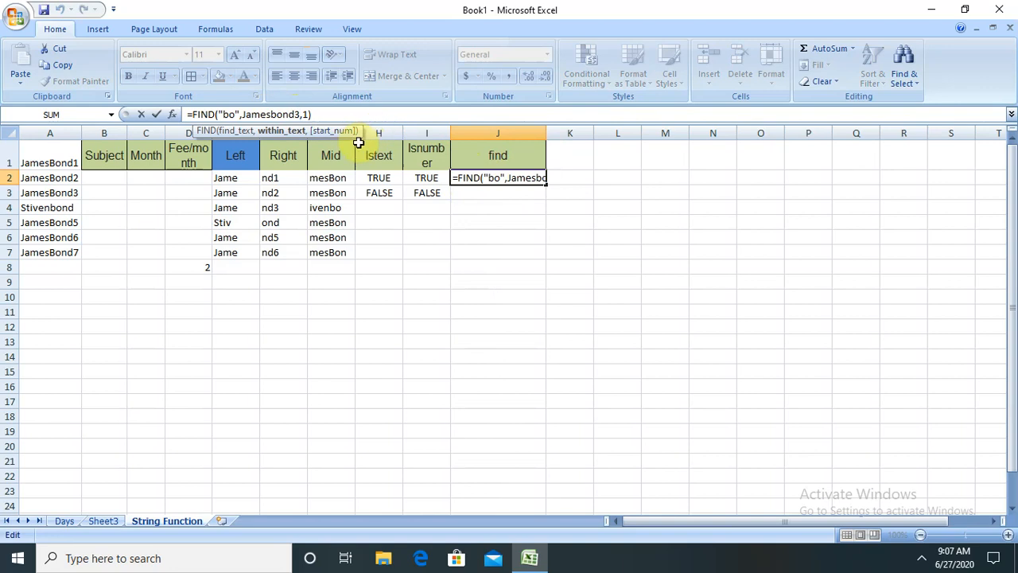
{"action": "key", "text": "BackSpace"}
{"action": "key", "text": "BackSpace"}
{"action": "key", "text": "BackSpace"}
{"action": "key", "text": "BackSpace"}
{"action": "key", "text": "BackSpace"}
{"action": "key", "text": "BackSpace"}
{"action": "key", "text": "BackSpace"}
{"action": "key", "text": "BackSpace"}
{"action": "key", "text": "BackSpace"}
{"action": "key", "text": "BackSpace"}
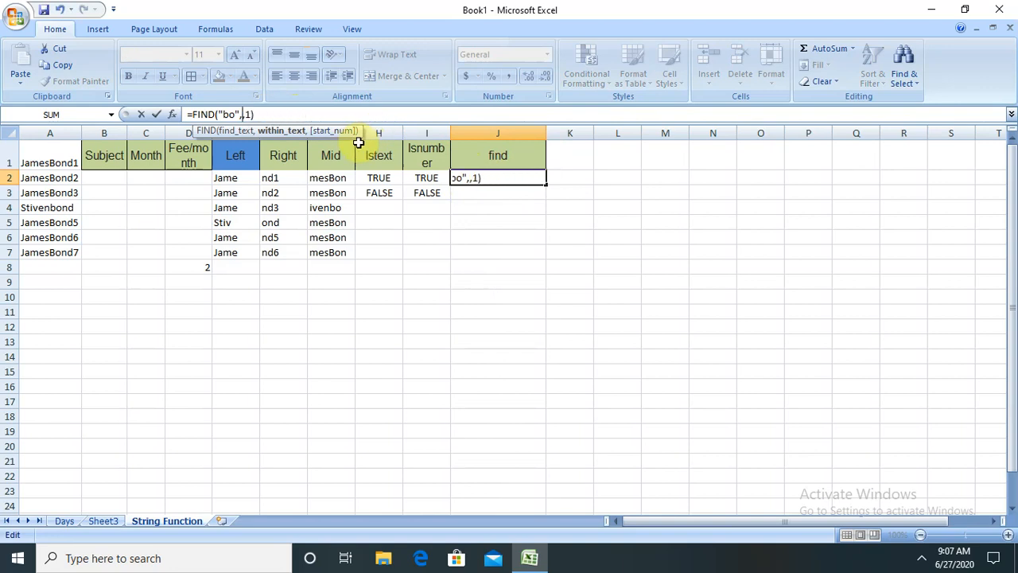
{"action": "type", "text": "stiven"}
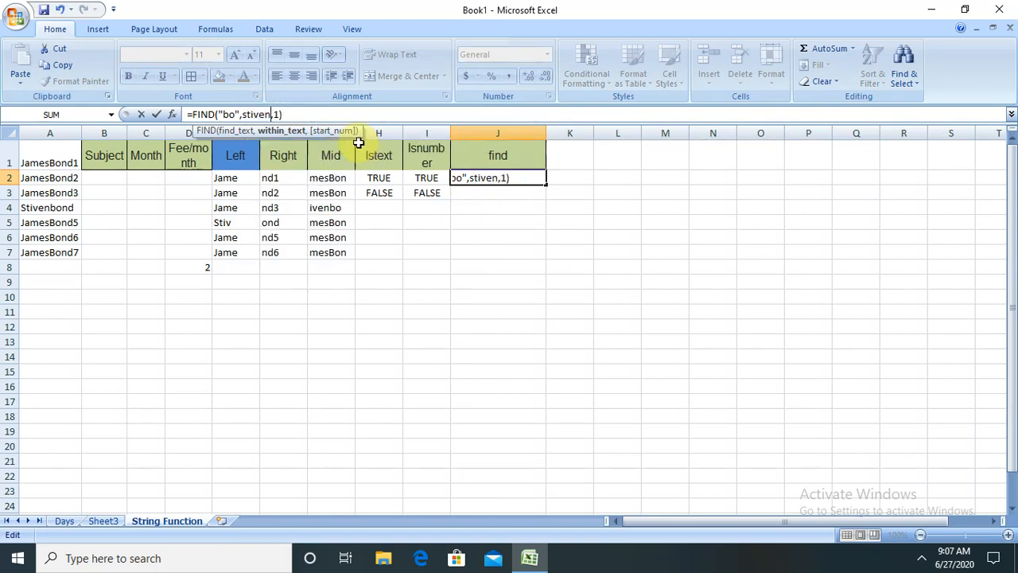
{"action": "type", "text": "bond"}
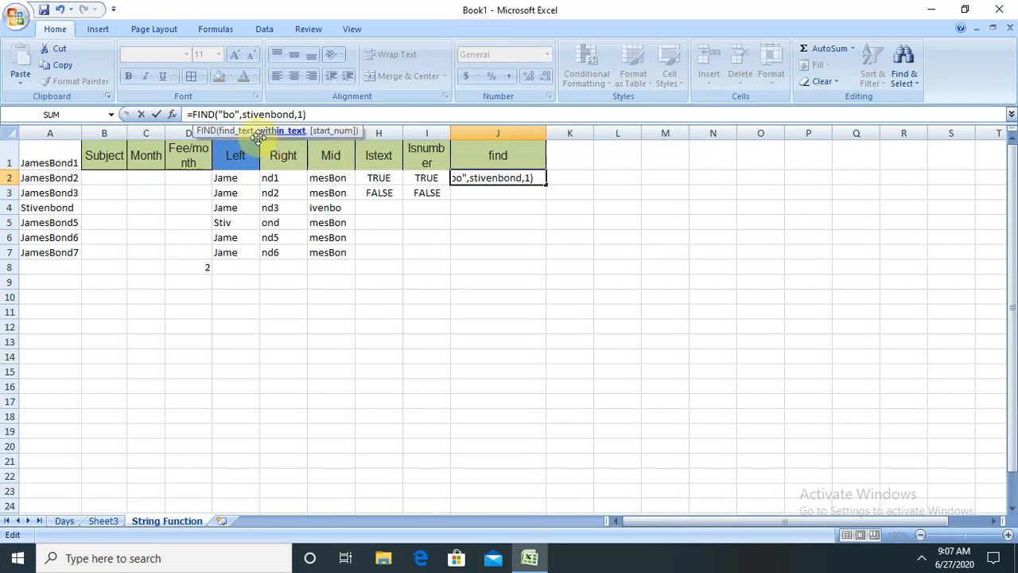
Change the search text in the J2 FIND formula to "st" and commit the formula
{"action": "left_click", "coordinate": [235, 113]}
{"action": "key", "text": "BackSpace"}
{"action": "key", "text": "BackSpace"}
{"action": "type", "text": "st"}
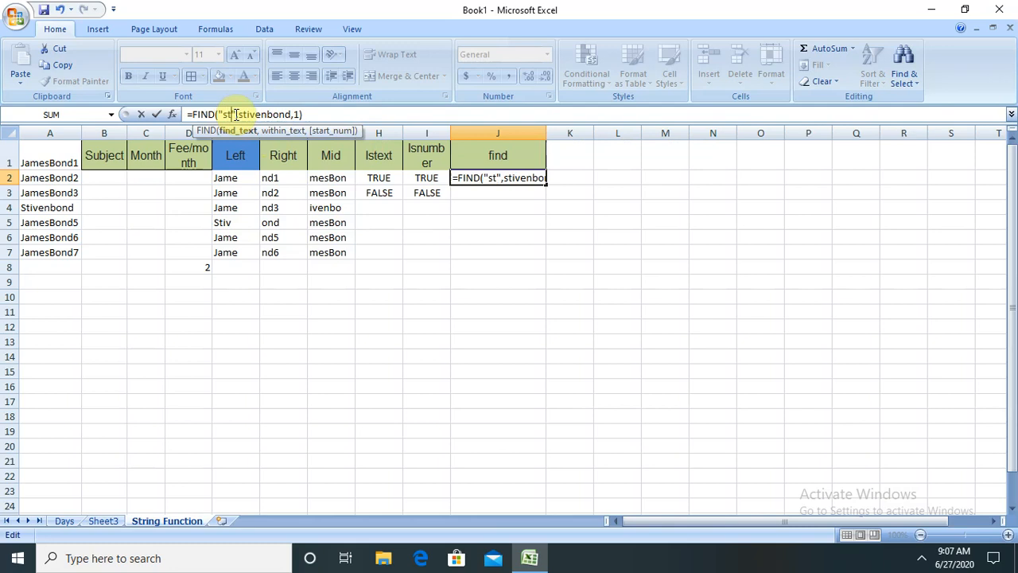
{"action": "key", "text": "Return"}
{"action": "left_click", "coordinate": [531, 177]}
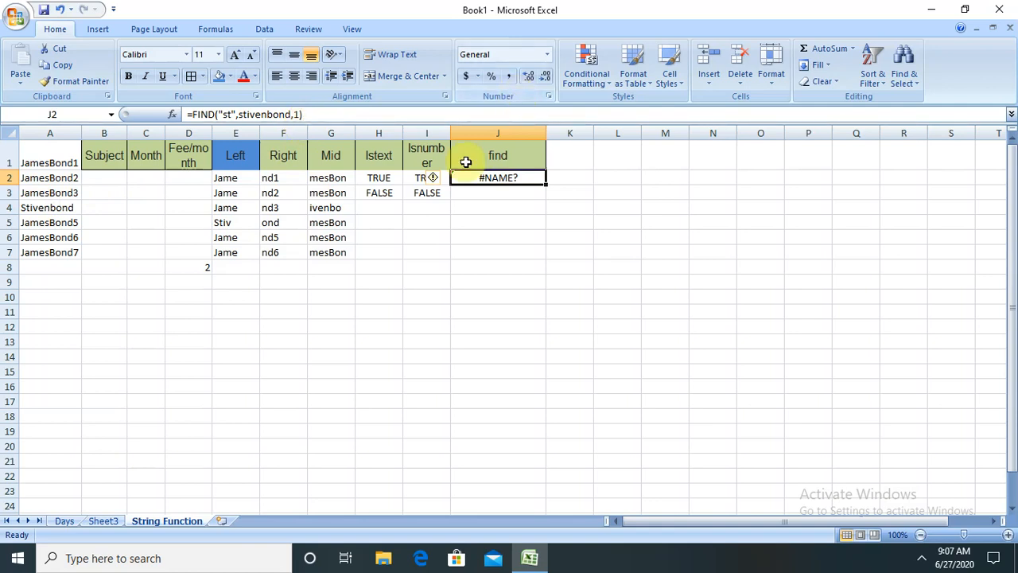
Enclose stivenbond in double quotes so the J2 formula reads =FIND("st","stivenbond",1)
{"action": "left_click", "coordinate": [242, 113]}
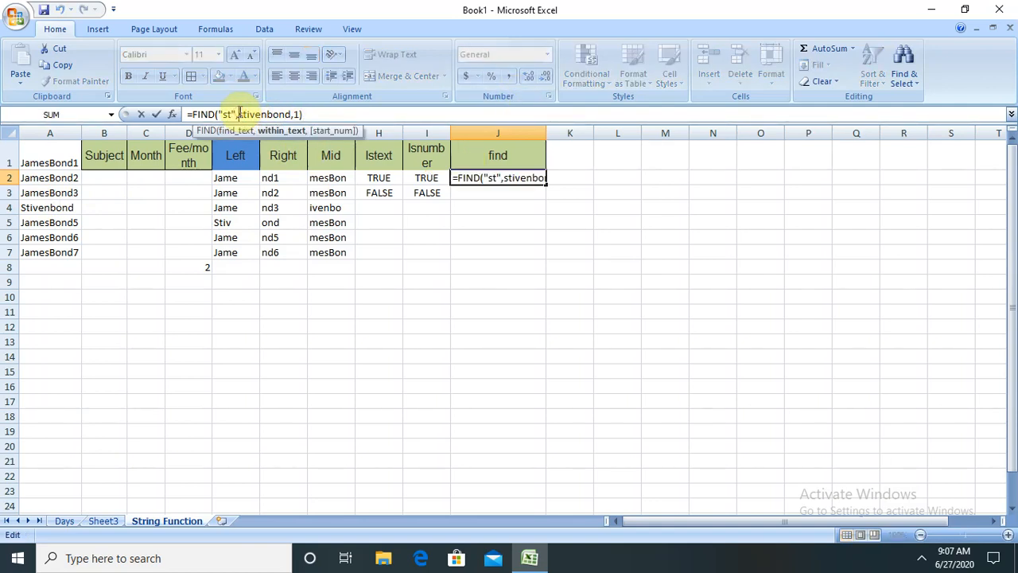
{"action": "type", "text": "\""}
{"action": "left_click", "coordinate": [295, 114]}
{"action": "type", "text": "\""}
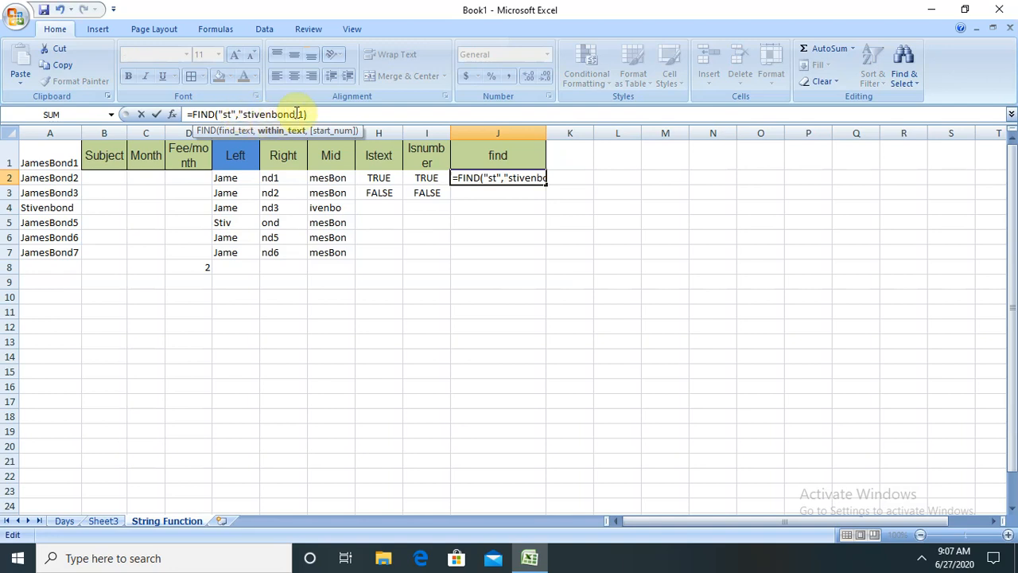
{"action": "left_click", "coordinate": [294, 114]}
{"action": "type", "text": "\""}
{"action": "key", "text": "Return"}
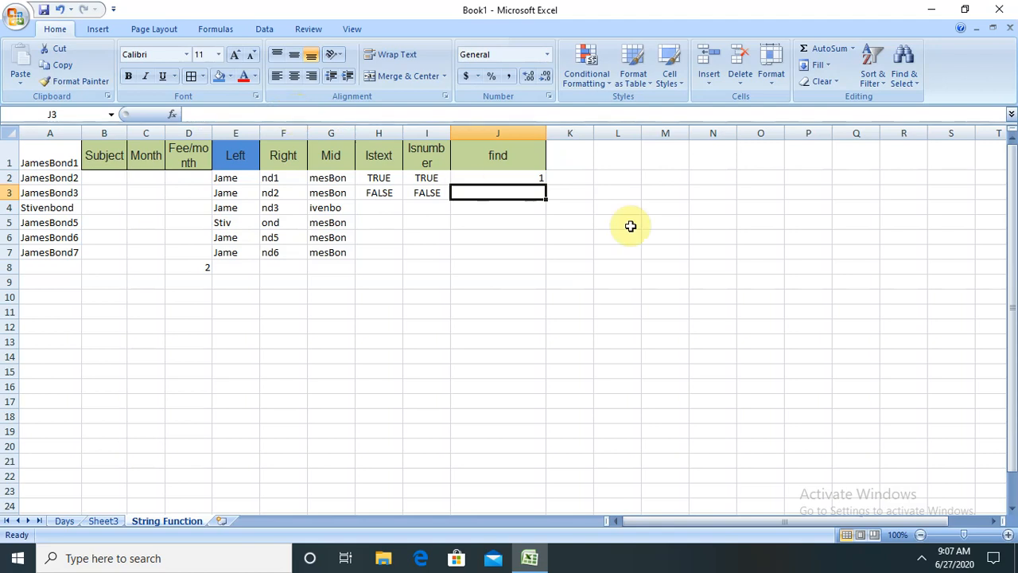
{"action": "left_click", "coordinate": [525, 176]}
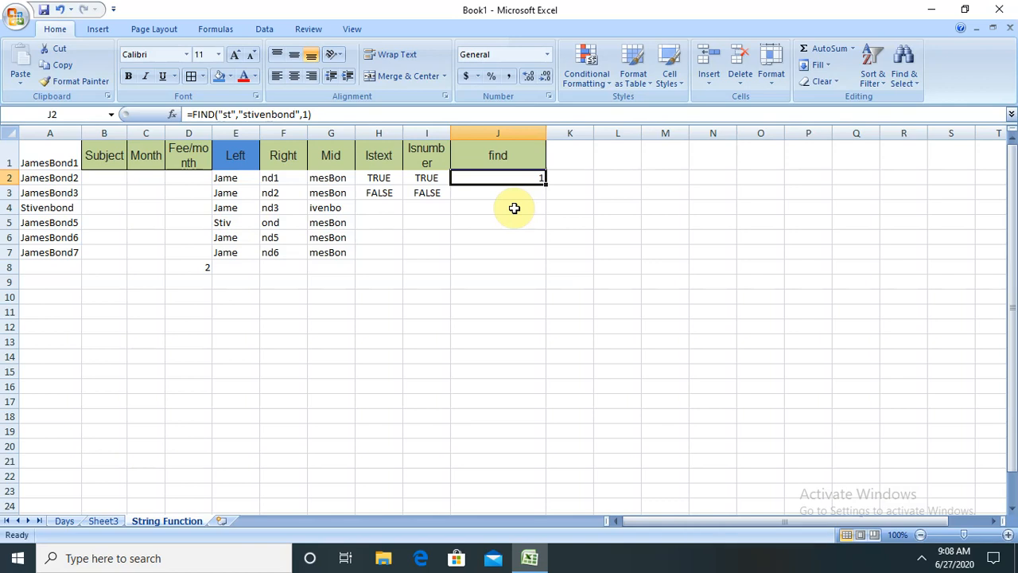
{"action": "left_click", "coordinate": [918, 562]}
{"action": "left_click", "coordinate": [965, 495]}
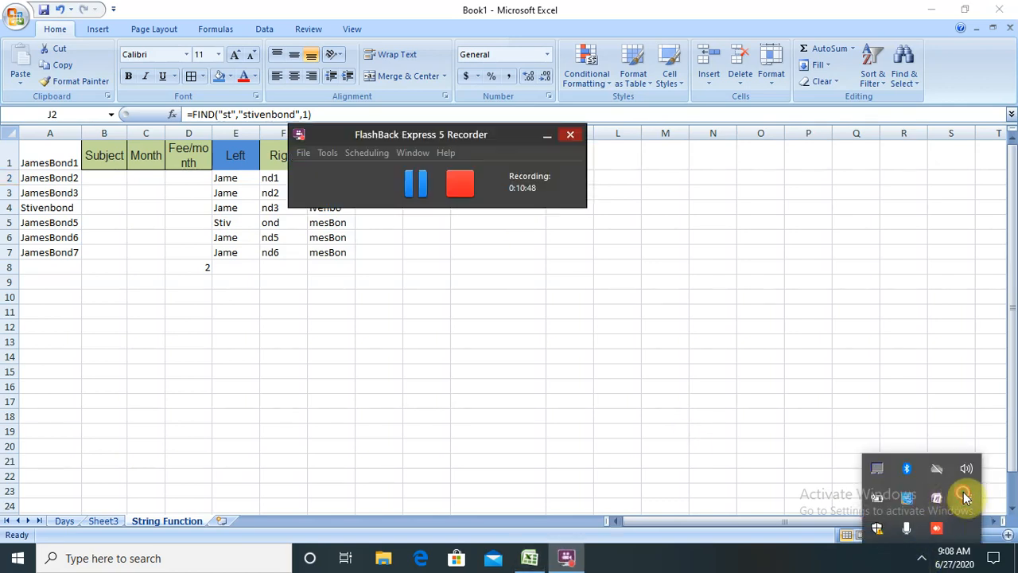